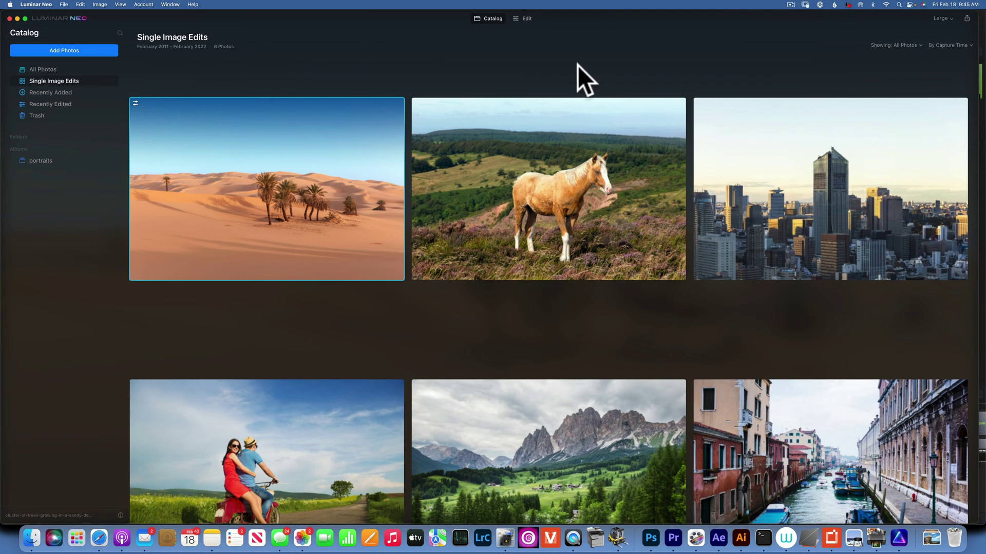
Step: Open the desert palm-tree photo from the Catalog in the Edit workspace
{"action": "double_click", "coordinate": [319, 165]}
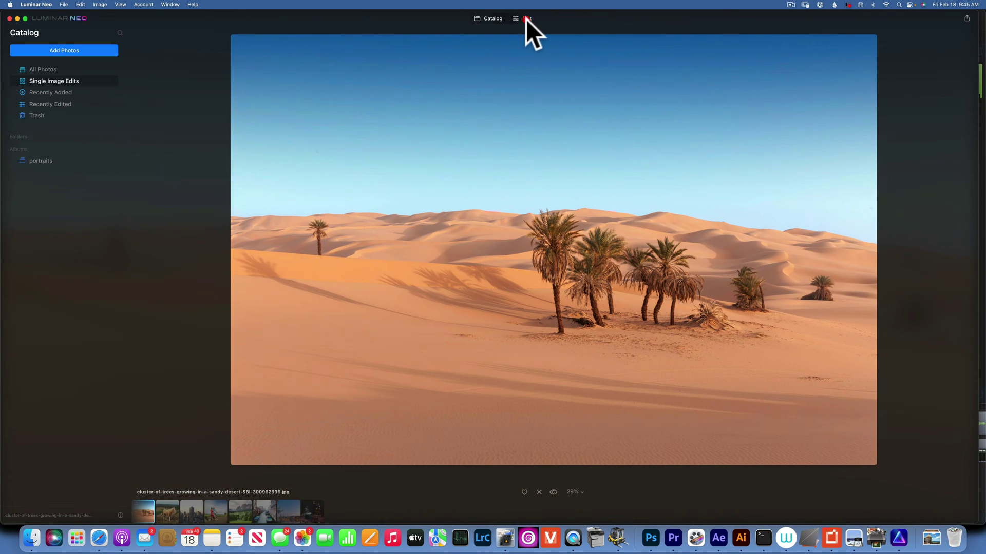
{"action": "left_click", "coordinate": [525, 19]}
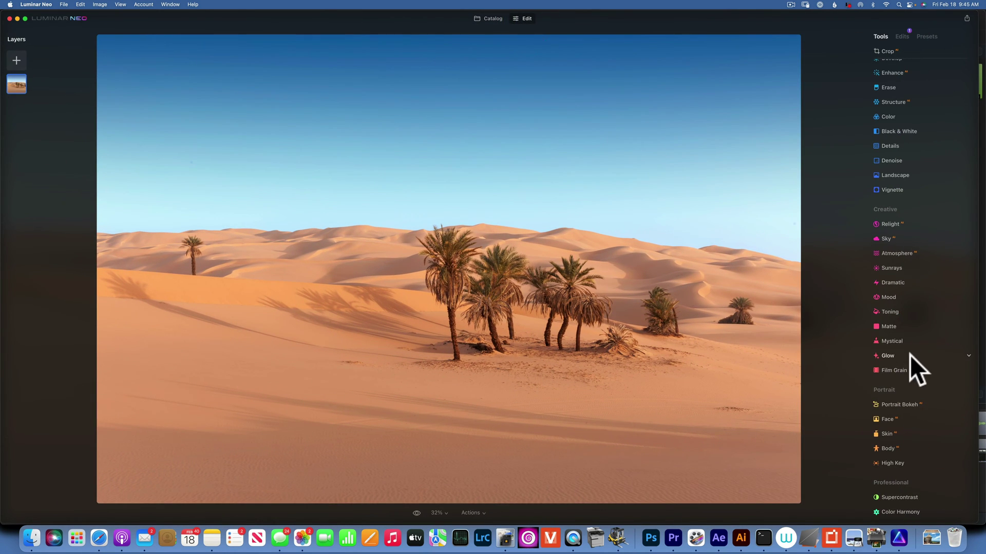
Step: Apply the Monterey Sunset sky from the Sky tool's Sky Selection to the desert
{"action": "left_click", "coordinate": [894, 239]}
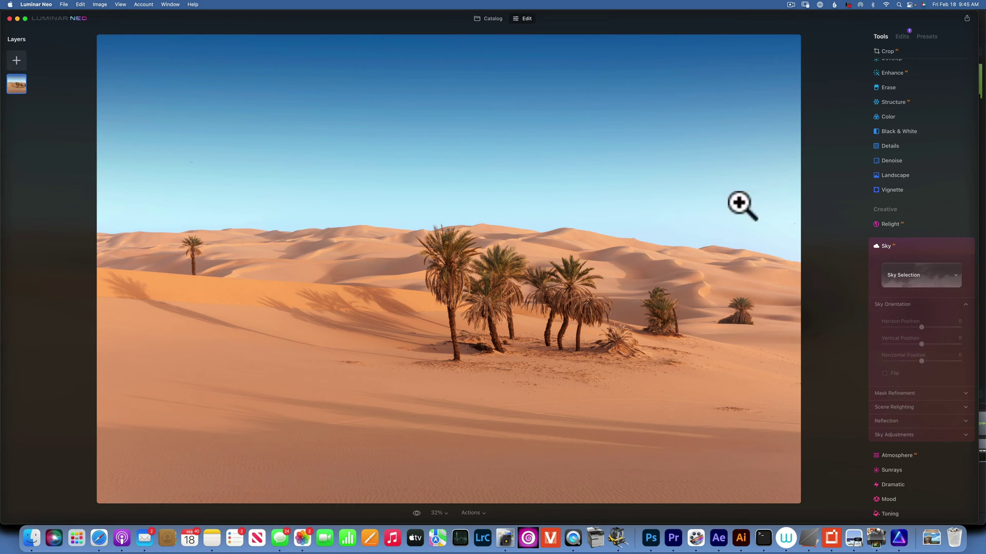
{"action": "left_click", "coordinate": [942, 276]}
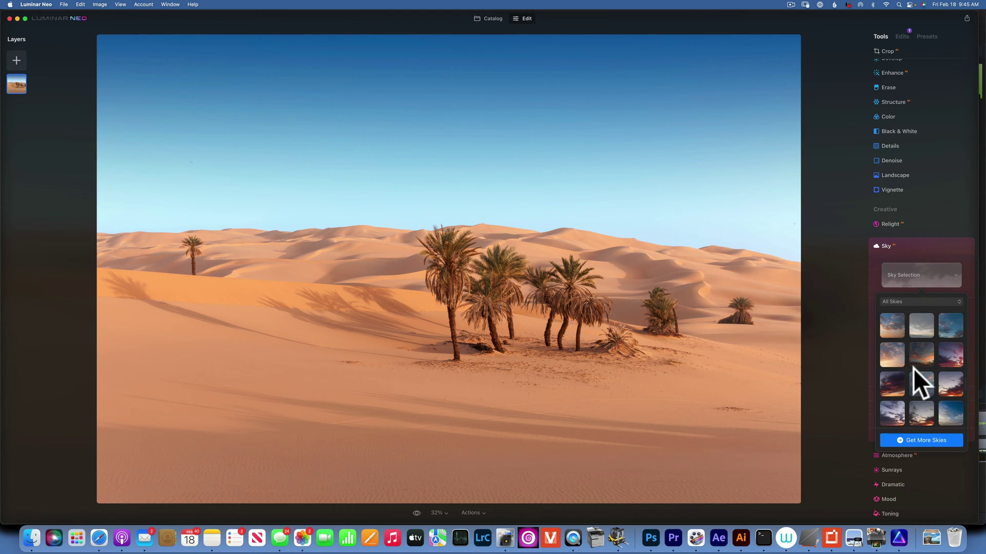
{"action": "left_click", "coordinate": [892, 331]}
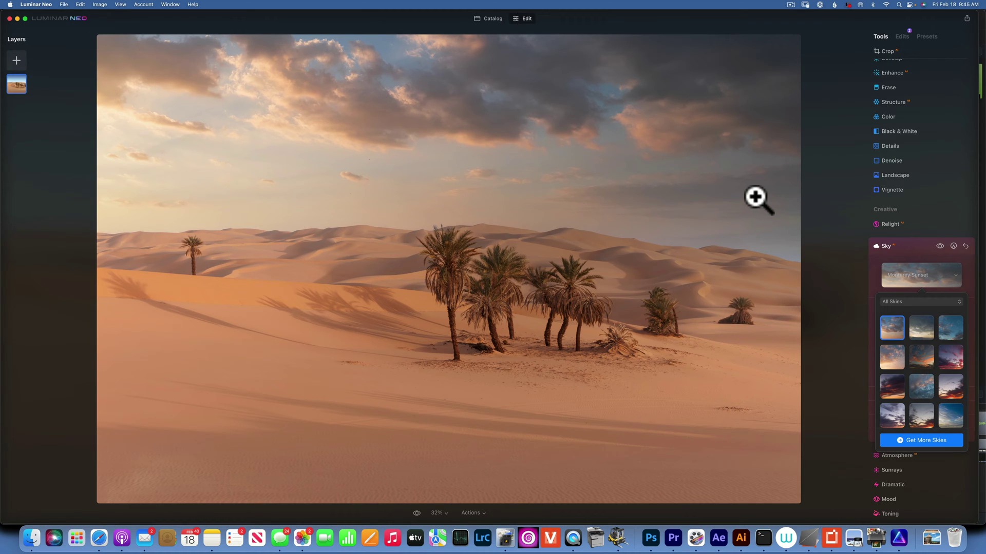
{"action": "scroll", "coordinate": [922, 263], "scroll_direction": "down", "scroll_amount": 2}
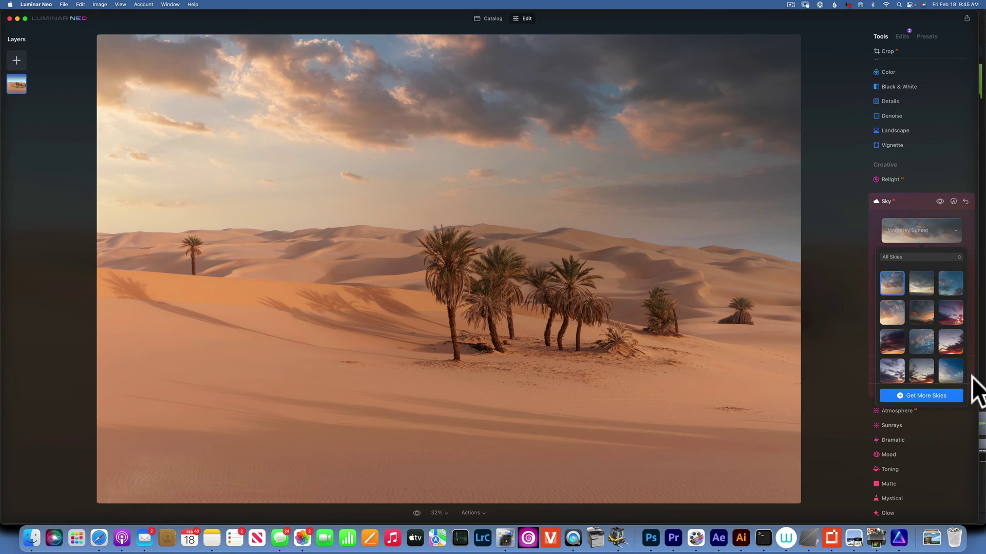
Step: Bring up the Sky Orientation controls of the applied Sky edit
{"action": "left_click", "coordinate": [907, 201]}
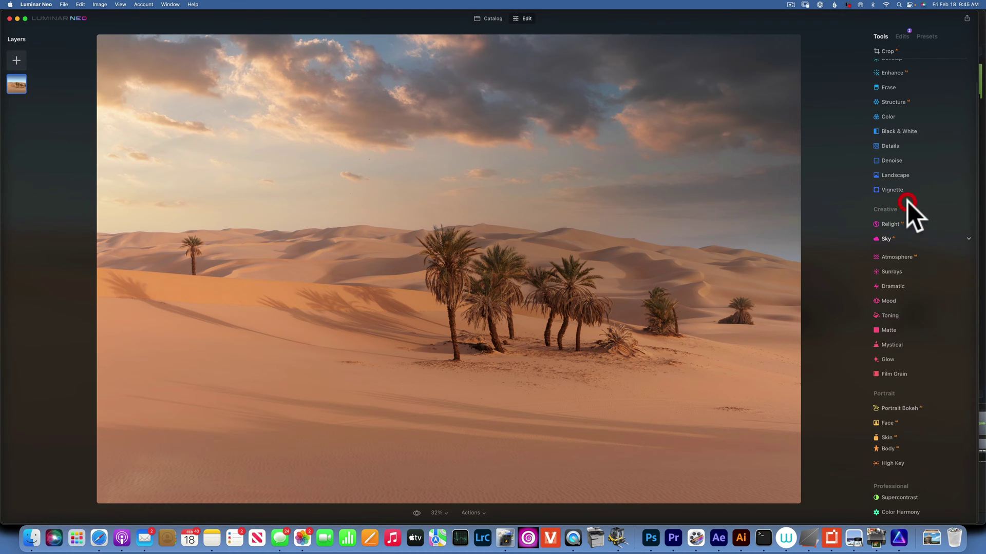
{"action": "left_click", "coordinate": [897, 239]}
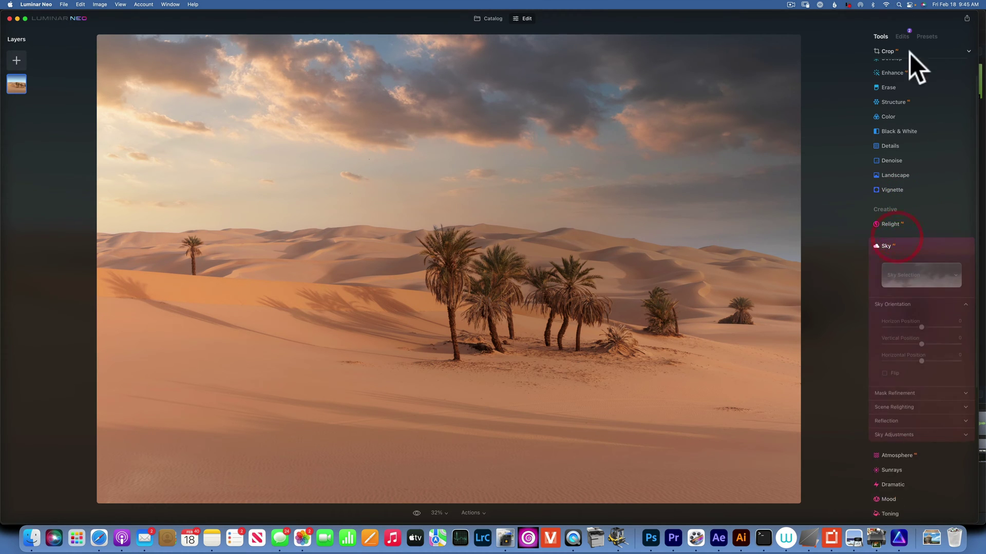
{"action": "left_click", "coordinate": [902, 37]}
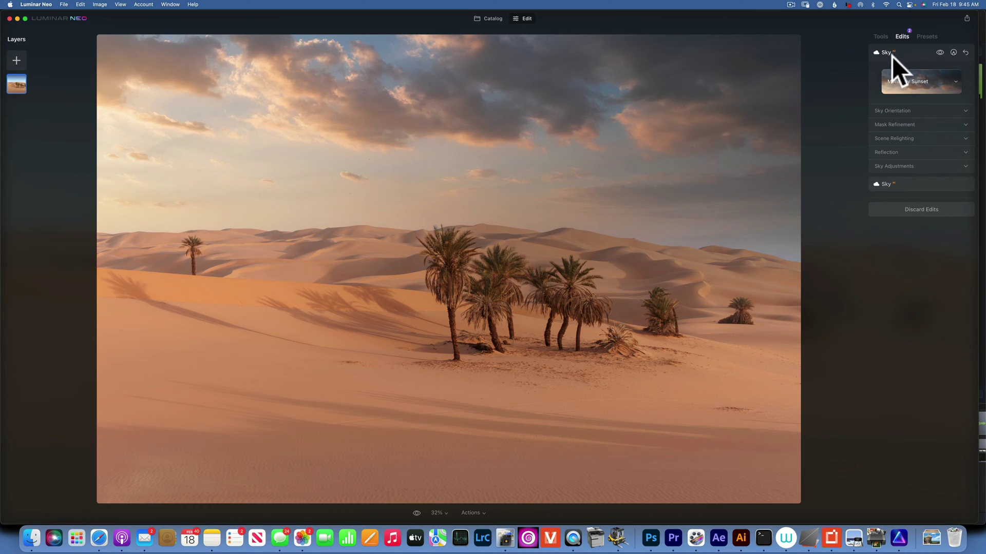
{"action": "left_click", "coordinate": [896, 110]}
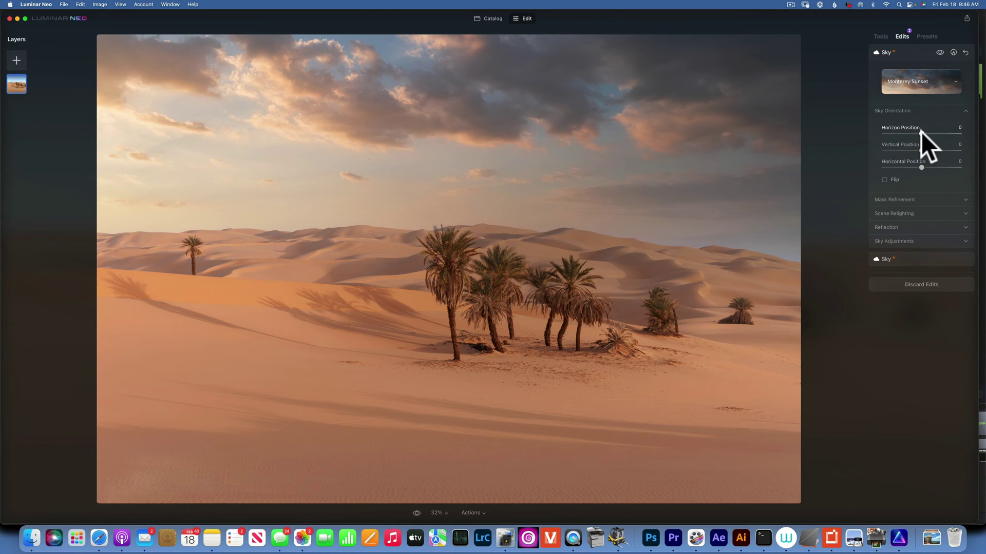
Step: Keep horizon, vertical and horizontal positions at 0 and flip the sky horizontally
{"action": "mouse_move", "coordinate": [921, 132]}
{"action": "left_mouse_down"}
{"action": "mouse_move", "coordinate": [898, 131]}
{"action": "mouse_move", "coordinate": [940, 134]}
{"action": "mouse_move", "coordinate": [908, 137]}
{"action": "mouse_move", "coordinate": [922, 137]}
{"action": "left_mouse_up"}
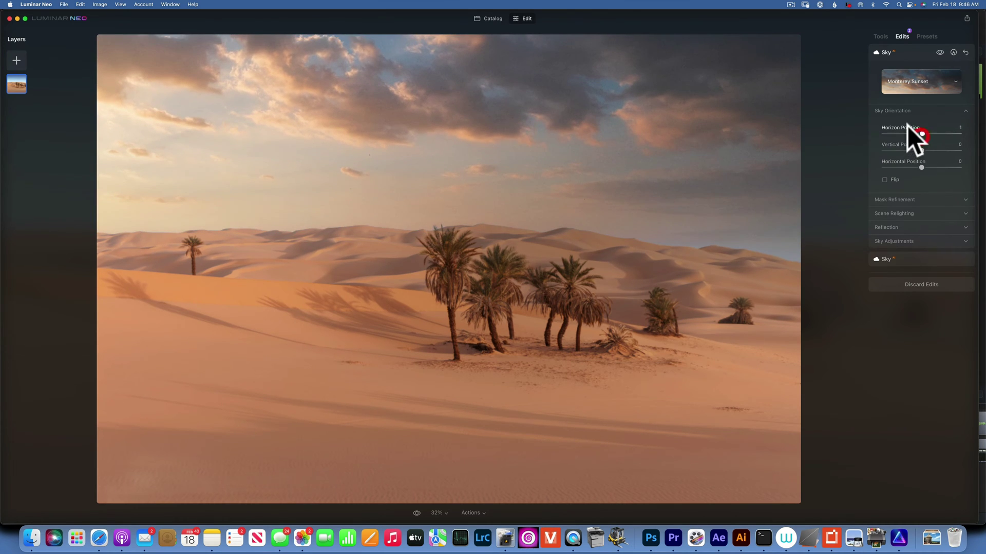
{"action": "double_click", "coordinate": [908, 127]}
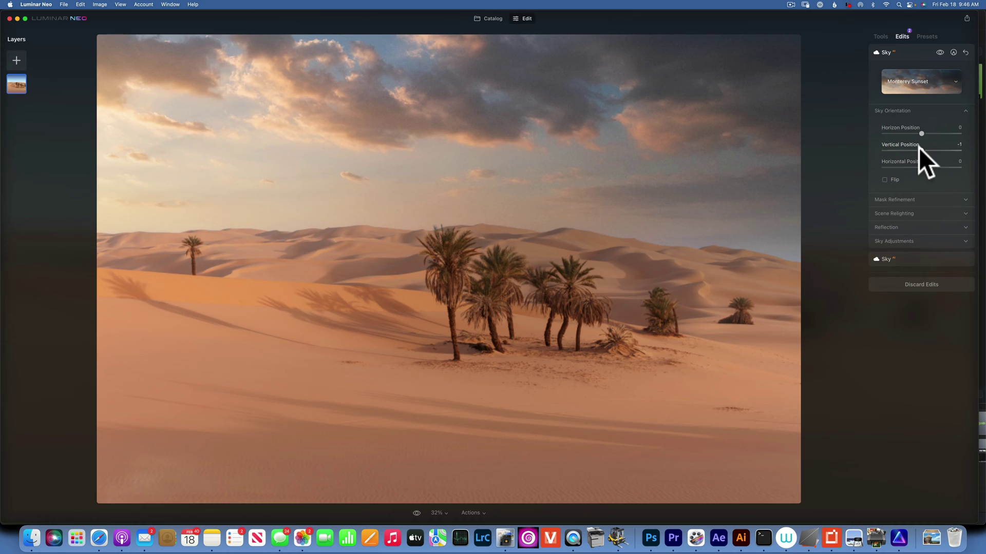
{"action": "mouse_move", "coordinate": [919, 149]}
{"action": "left_mouse_down"}
{"action": "mouse_move", "coordinate": [894, 149]}
{"action": "mouse_move", "coordinate": [938, 152]}
{"action": "mouse_move", "coordinate": [920, 150]}
{"action": "left_mouse_up"}
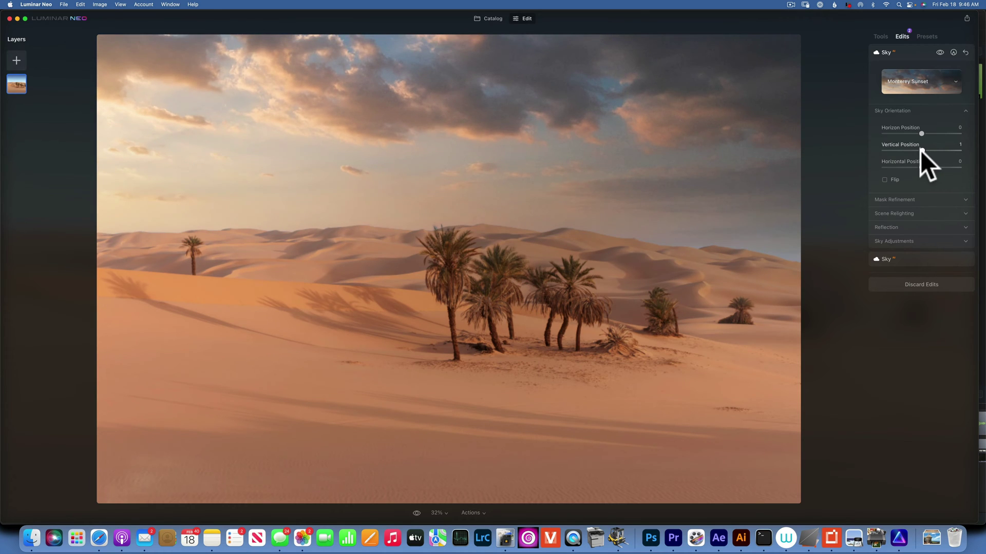
{"action": "double_click", "coordinate": [920, 150]}
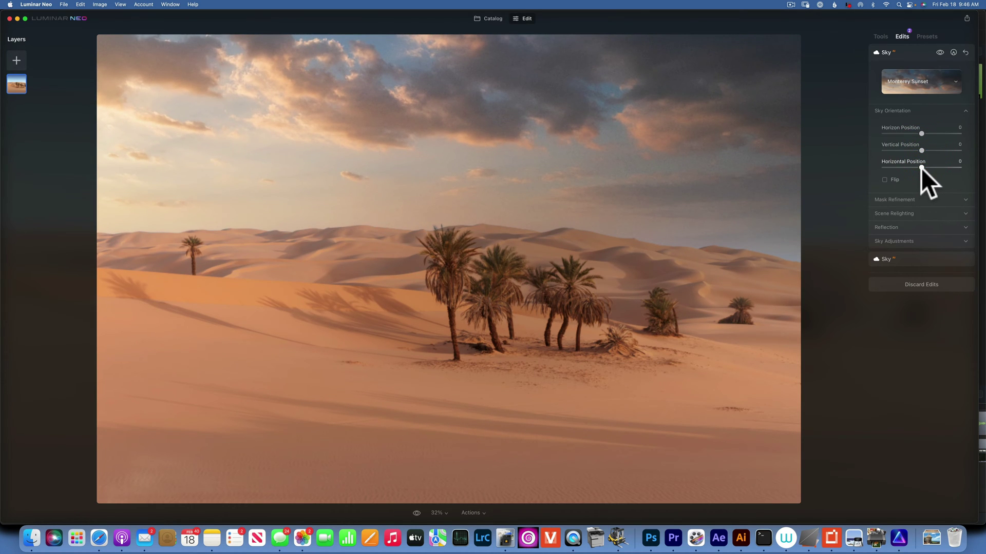
{"action": "mouse_move", "coordinate": [921, 168]}
{"action": "left_mouse_down"}
{"action": "mouse_move", "coordinate": [894, 166]}
{"action": "mouse_move", "coordinate": [937, 168]}
{"action": "mouse_move", "coordinate": [904, 167]}
{"action": "mouse_move", "coordinate": [929, 168]}
{"action": "left_mouse_up"}
{"action": "double_click", "coordinate": [911, 162]}
{"action": "left_click", "coordinate": [884, 179]}
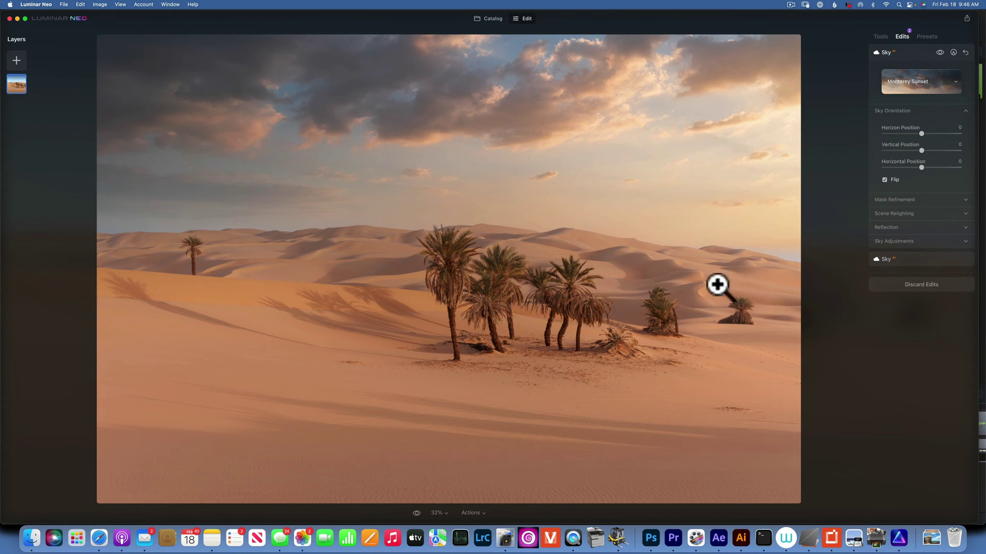
{"action": "left_click", "coordinate": [932, 200]}
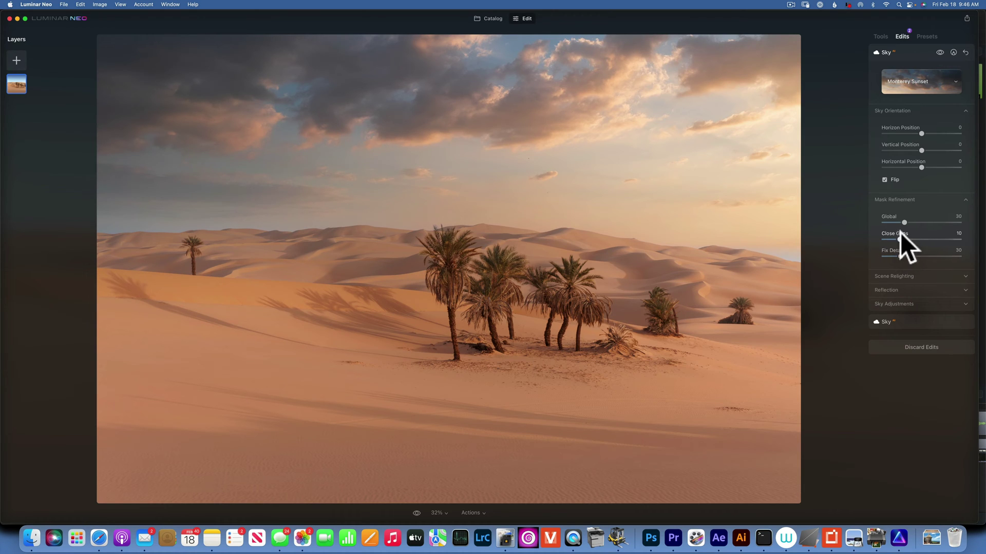
Step: Set Mask Refinement Global to 79 and Close Gaps to 15, keeping Fix Details 30
{"action": "left_click", "coordinate": [943, 222]}
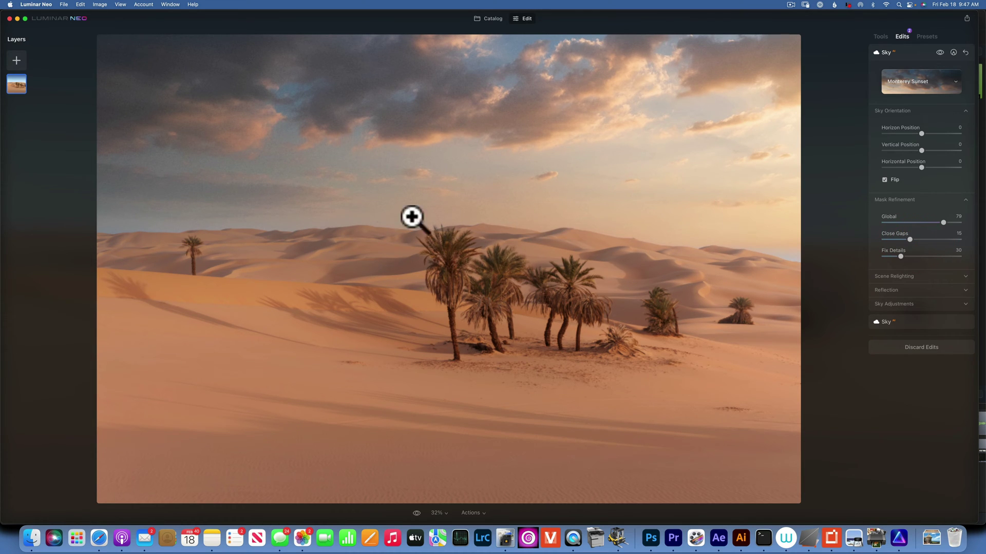
{"action": "left_click", "coordinate": [914, 276]}
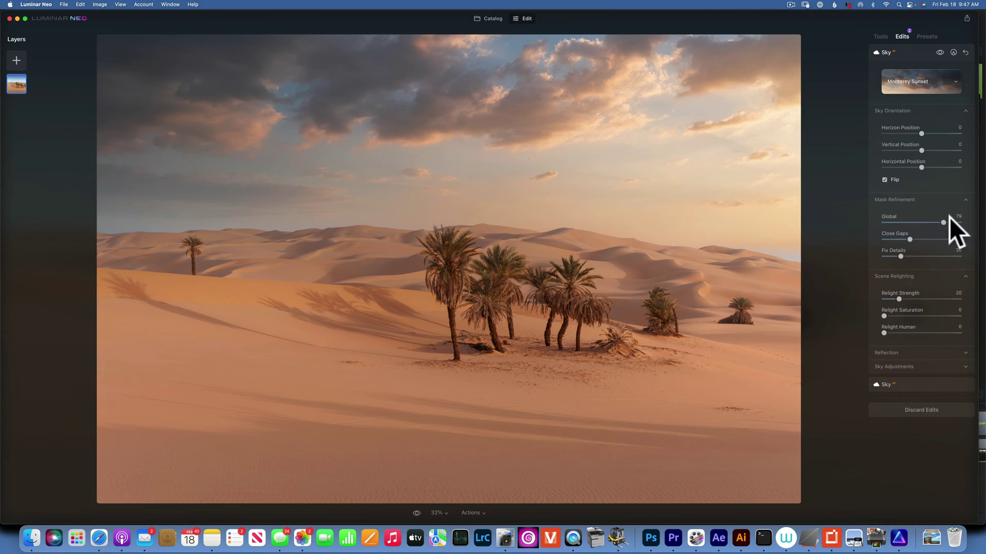
Step: Set Scene Relighting to Strength 33, Saturation 54 and Relight Human 0
{"action": "left_click_drag", "start_coordinate": [898, 297], "coordinate": [922, 322]}
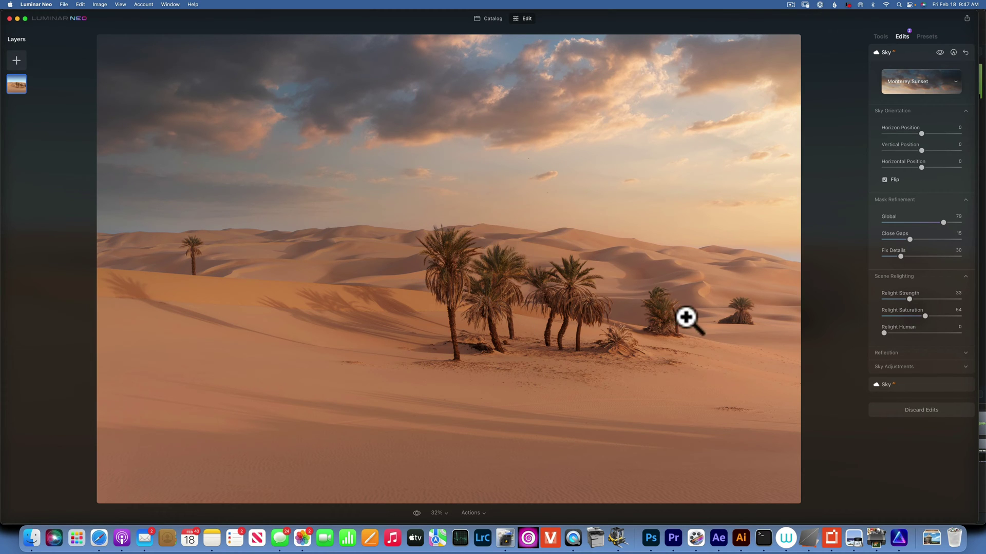
{"action": "left_click_drag", "start_coordinate": [943, 336], "coordinate": [874, 340]}
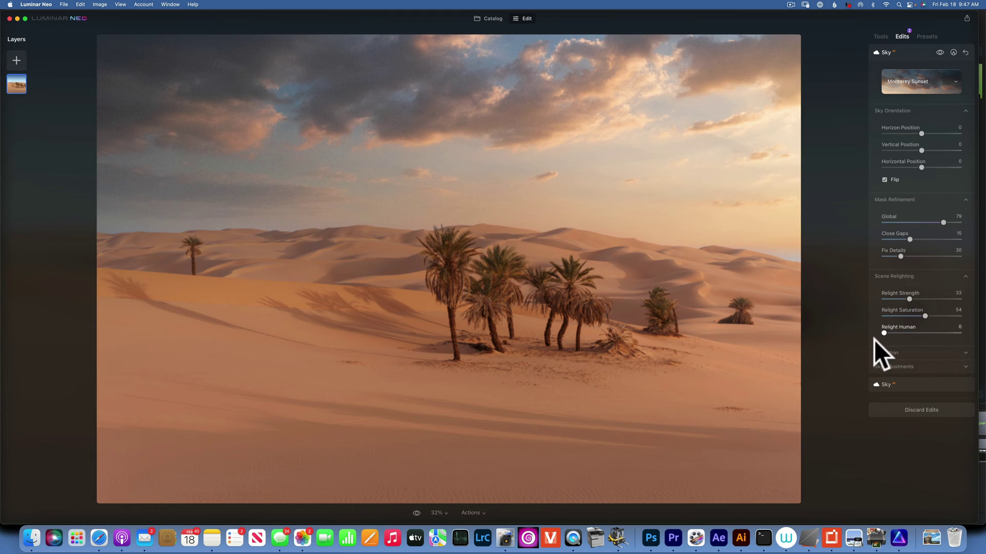
Step: Set Reflection Amount 52, Defocus 3, Atmospheric Haze 61, Warmth 18 and Brightness 36
{"action": "left_click", "coordinate": [933, 351]}
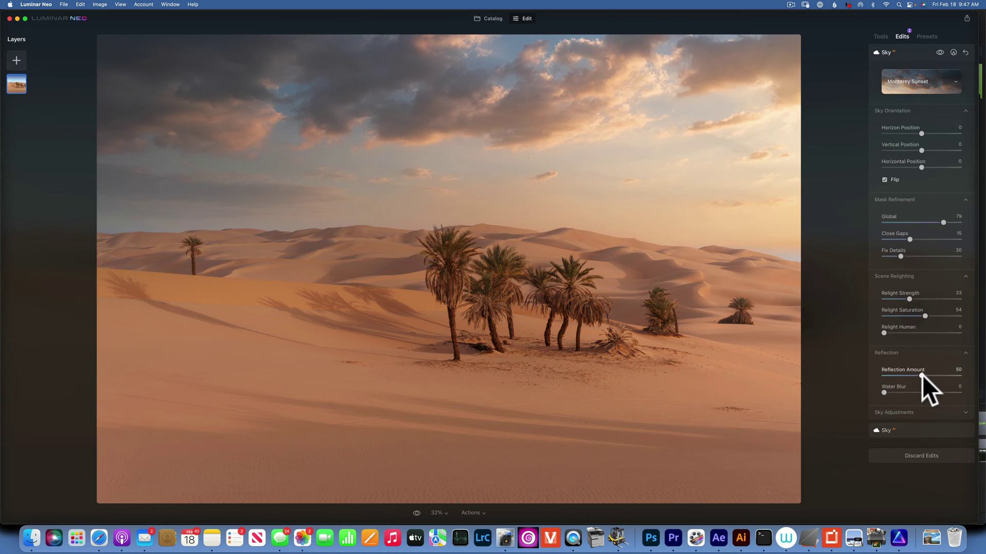
{"action": "left_click_drag", "start_coordinate": [922, 374], "coordinate": [936, 374]}
{"action": "left_click", "coordinate": [944, 413]}
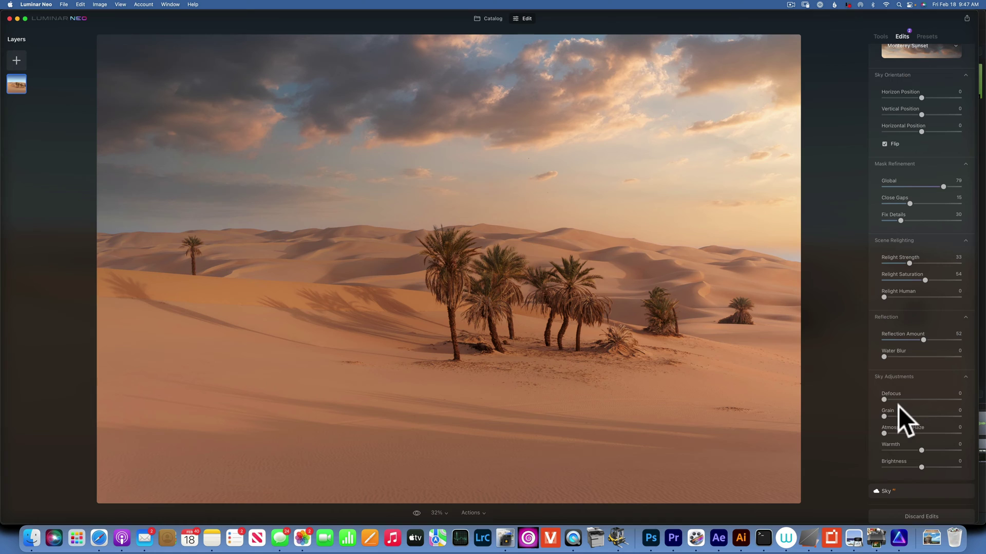
{"action": "left_click_drag", "start_coordinate": [884, 400], "coordinate": [879, 398]}
{"action": "left_click_drag", "start_coordinate": [885, 399], "coordinate": [887, 399]}
{"action": "left_click_drag", "start_coordinate": [884, 433], "coordinate": [932, 433]}
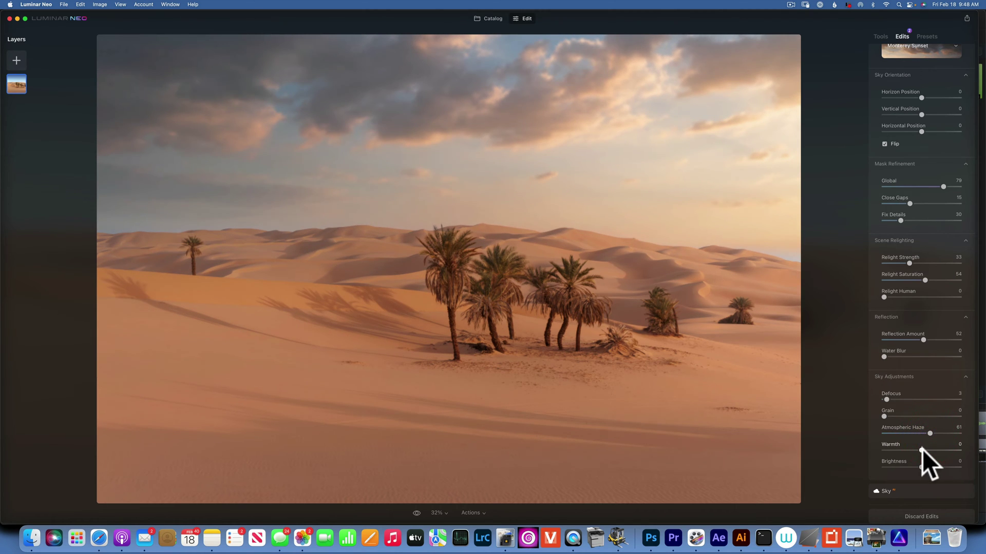
{"action": "left_click_drag", "start_coordinate": [922, 450], "coordinate": [951, 453]}
{"action": "left_click", "coordinate": [929, 452]}
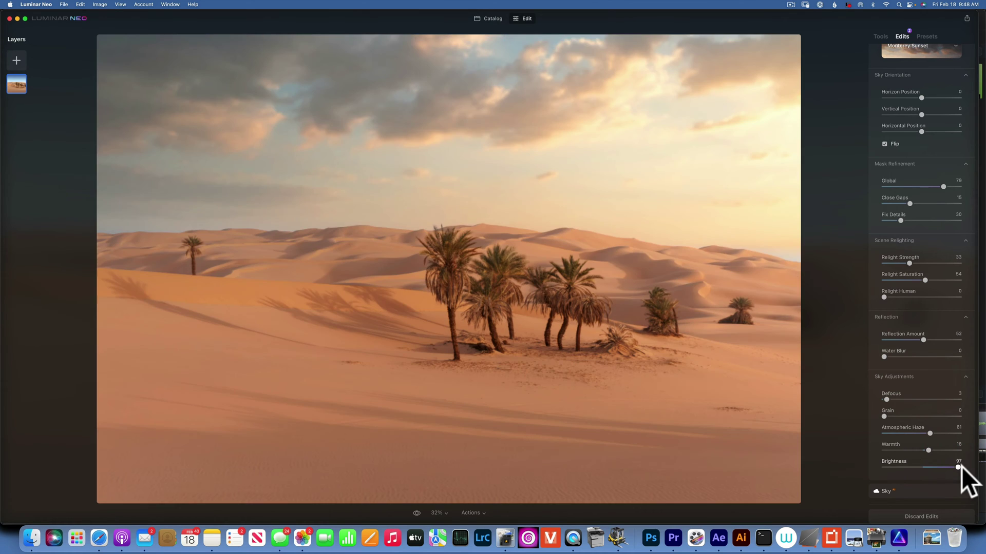
{"action": "left_click_drag", "start_coordinate": [962, 467], "coordinate": [936, 467]}
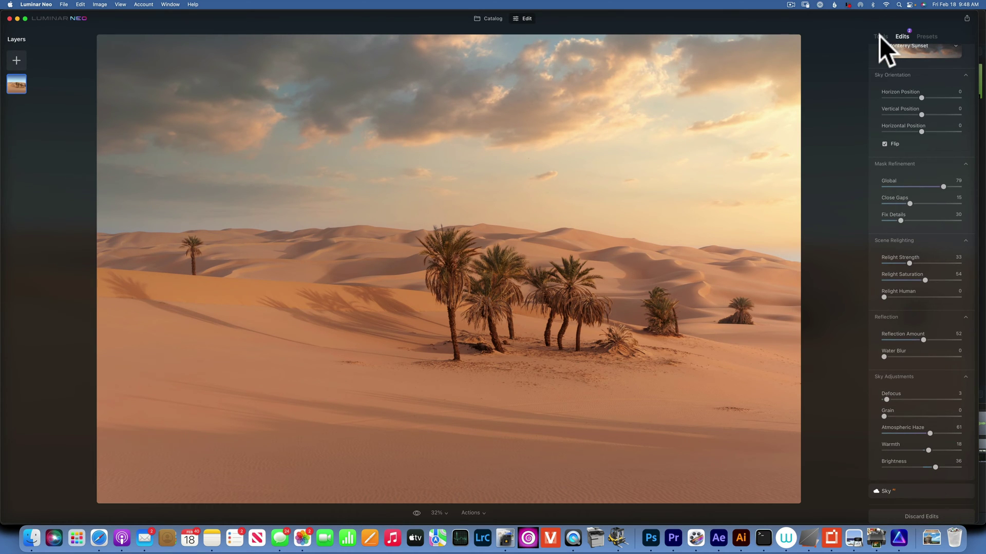
Step: Toggle before/after to compare the original blue sky with the sunset edit
{"action": "key", "text": "backslash"}
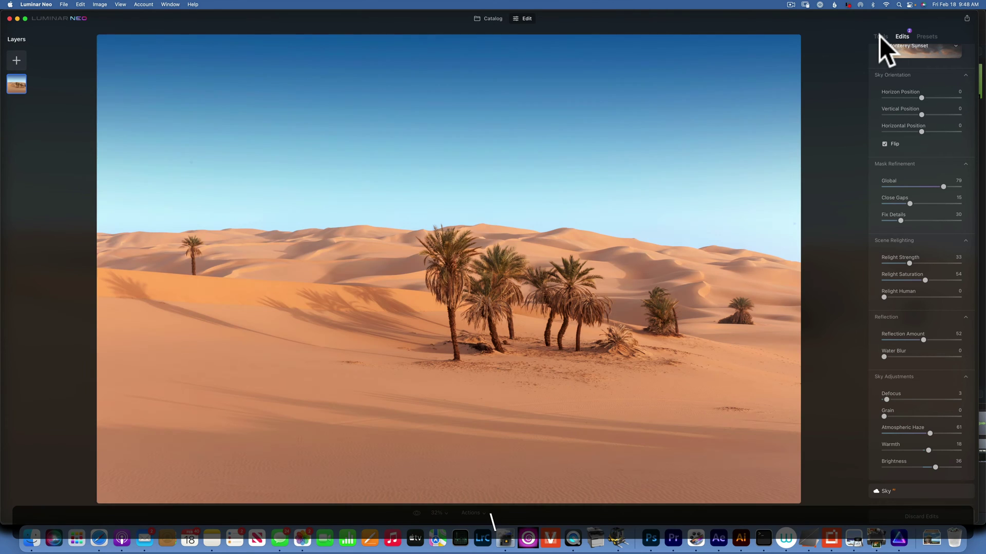
{"action": "key", "text": "backslash"}
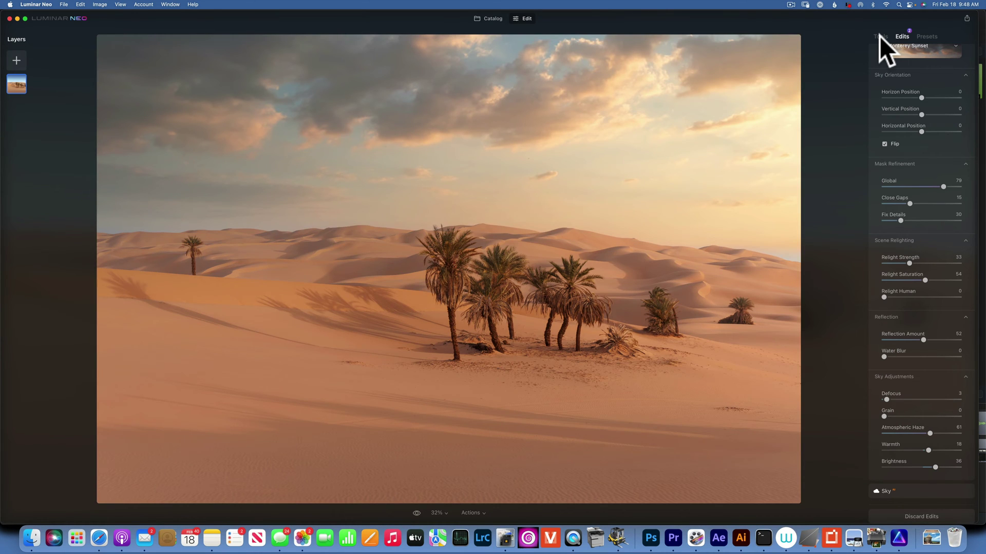
{"action": "key", "text": "backslash"}
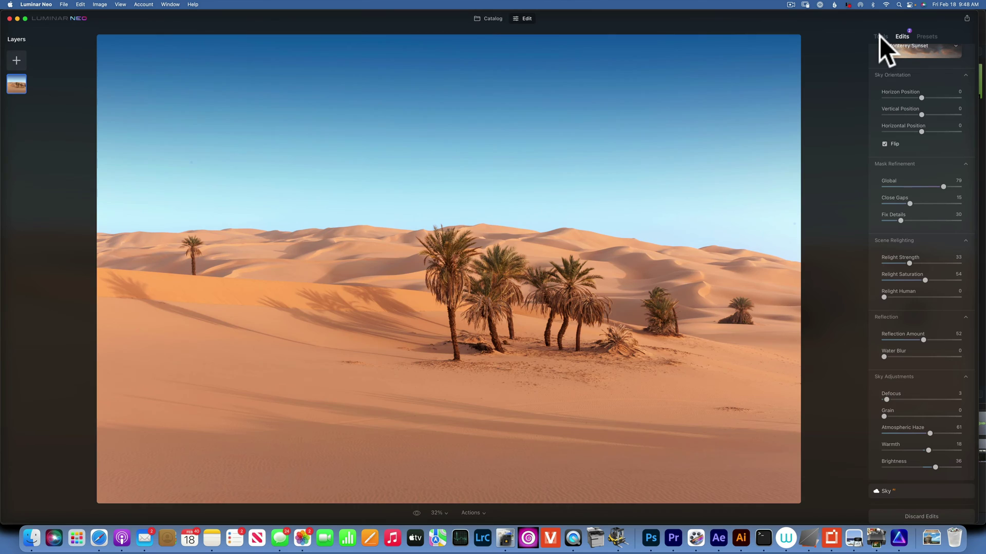
{"action": "key", "text": "backslash"}
Step: Apply the Long Beach Mood LUT at Amount 30 and compare with the original
{"action": "left_click", "coordinate": [879, 37]}
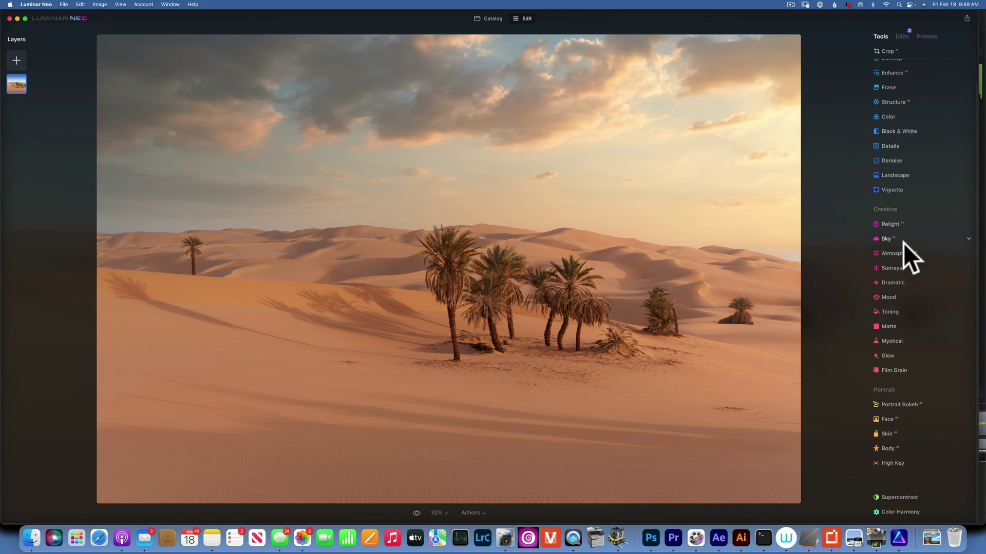
{"action": "left_click", "coordinate": [895, 297]}
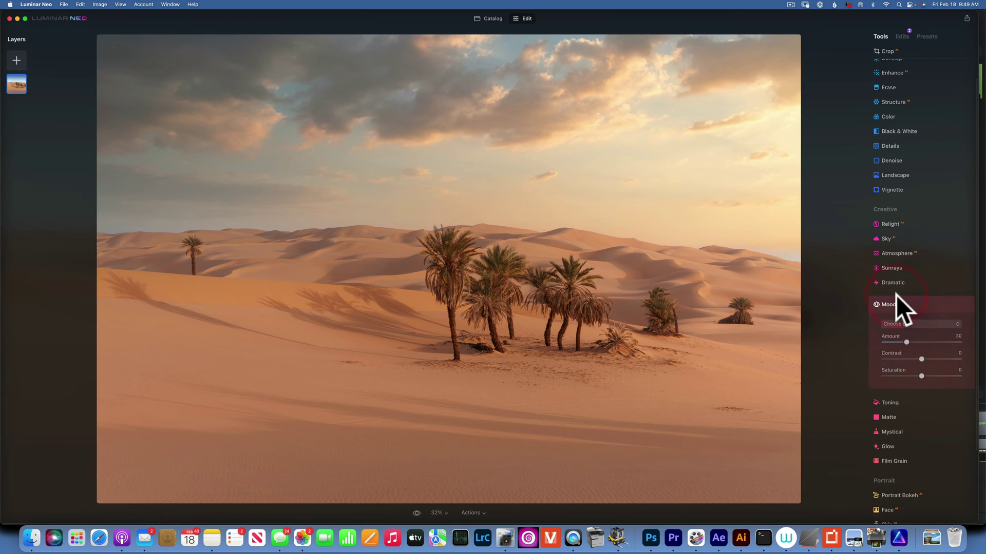
{"action": "left_click", "coordinate": [923, 323]}
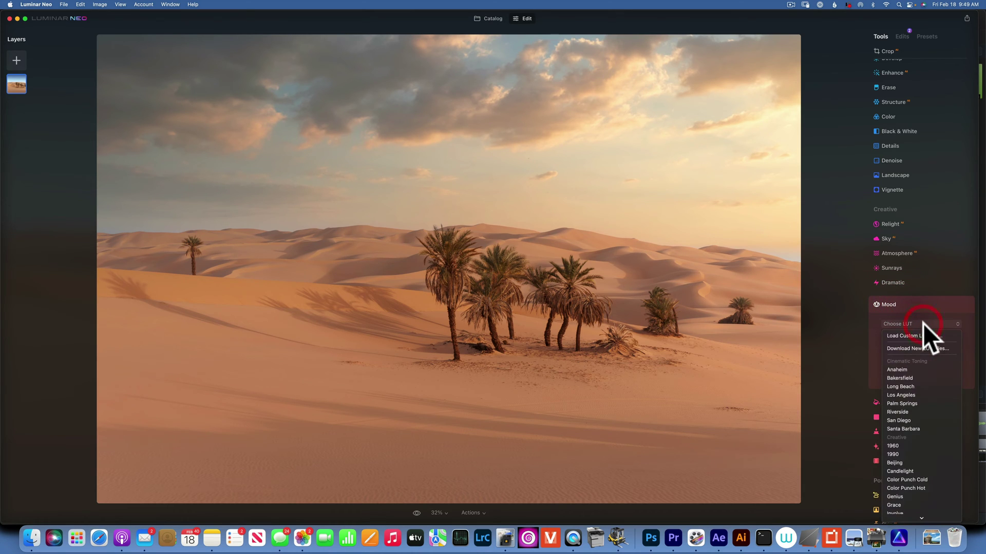
{"action": "left_click", "coordinate": [912, 386]}
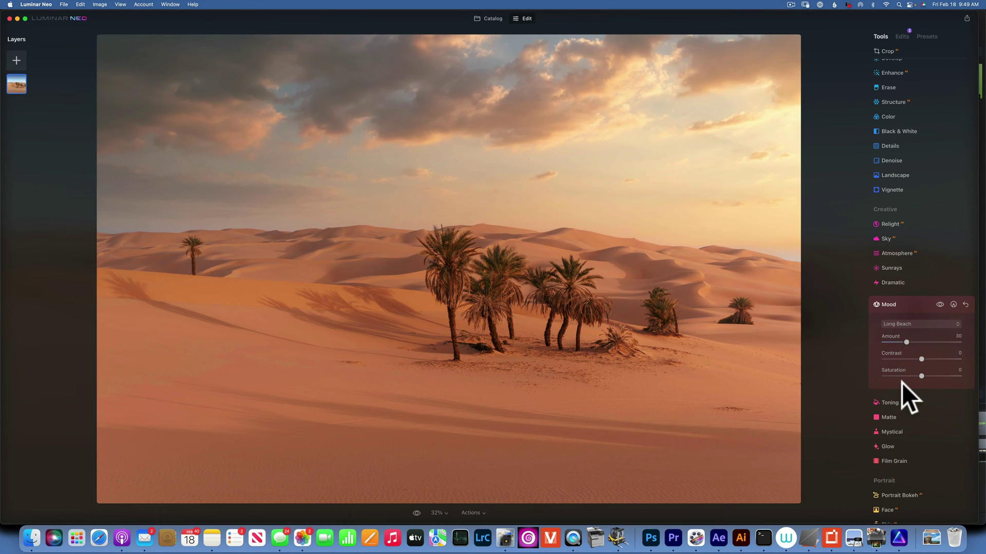
{"action": "key", "text": "backslash"}
Step: Open the Hamburg riverside photo from the Catalog for editing
{"action": "left_click", "coordinate": [491, 19]}
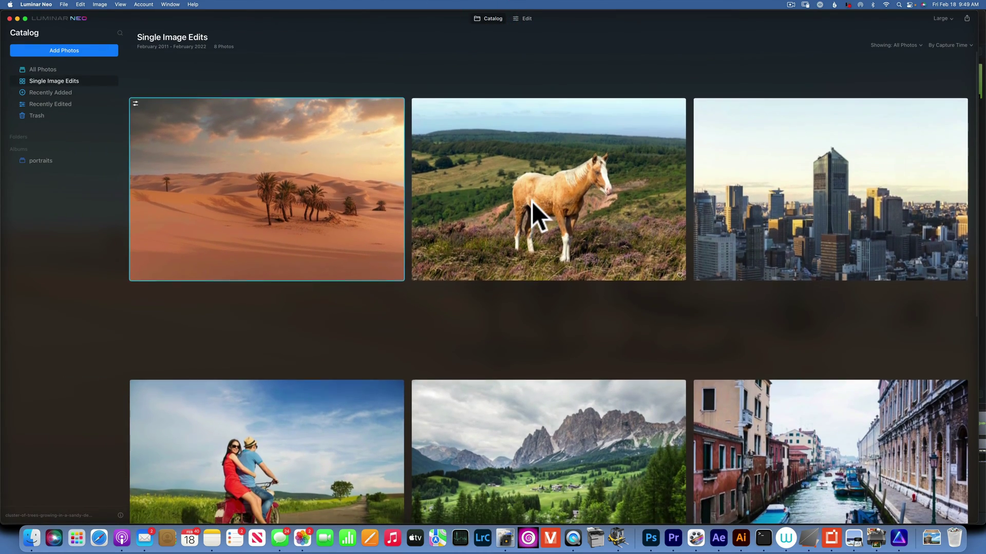
{"action": "scroll", "coordinate": [532, 202], "scroll_direction": "down", "scroll_amount": 5}
{"action": "double_click", "coordinate": [325, 335]}
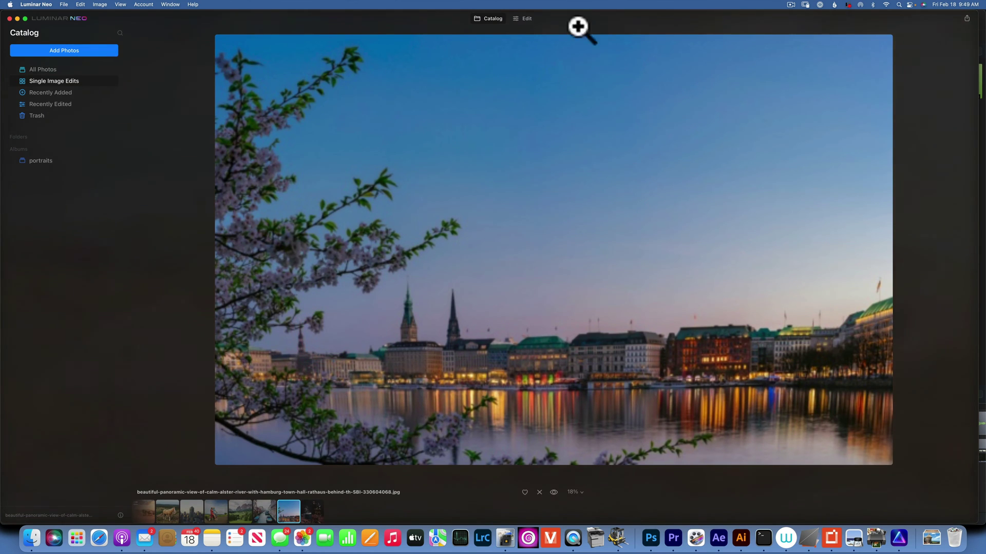
{"action": "left_click", "coordinate": [526, 17]}
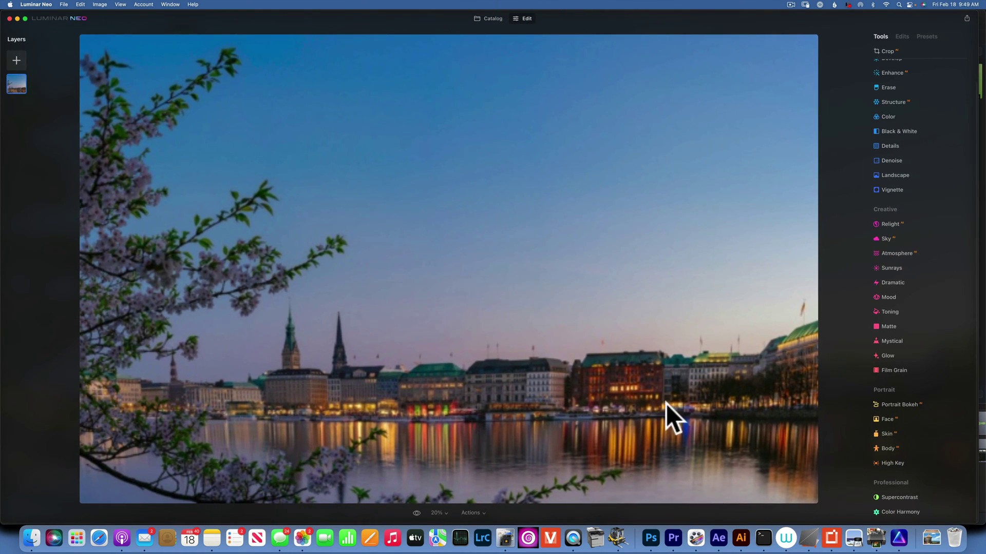
Step: Replace the Hamburg sky with the pink Suess-Cloud-Sky_397
{"action": "left_click", "coordinate": [895, 240]}
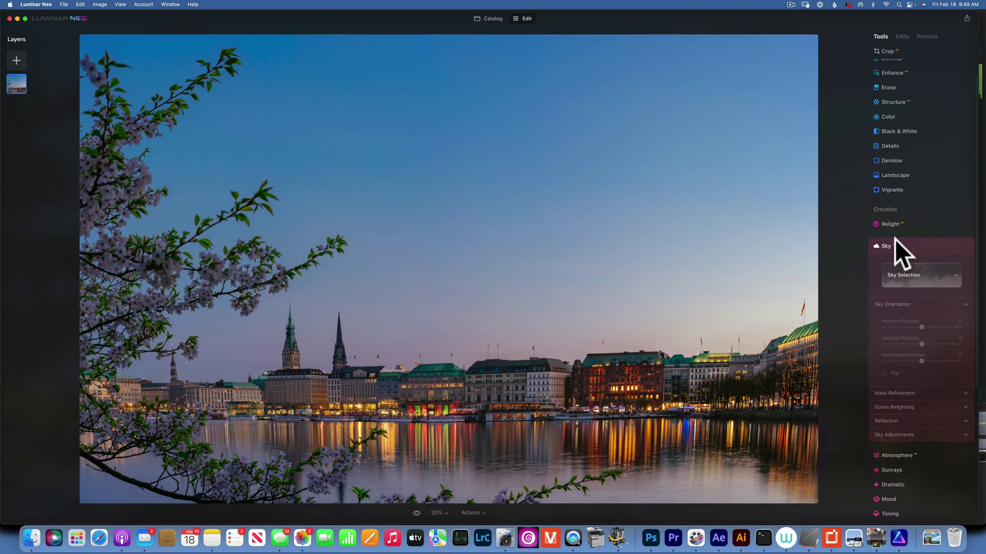
{"action": "left_click", "coordinate": [931, 274]}
{"action": "scroll", "coordinate": [910, 359], "scroll_direction": "down", "scroll_amount": 10}
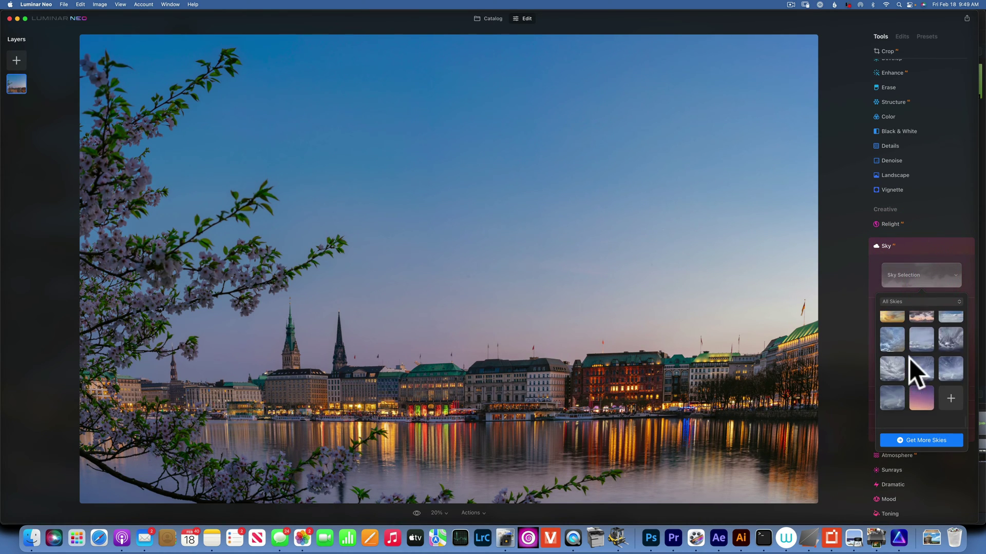
{"action": "left_click", "coordinate": [923, 411]}
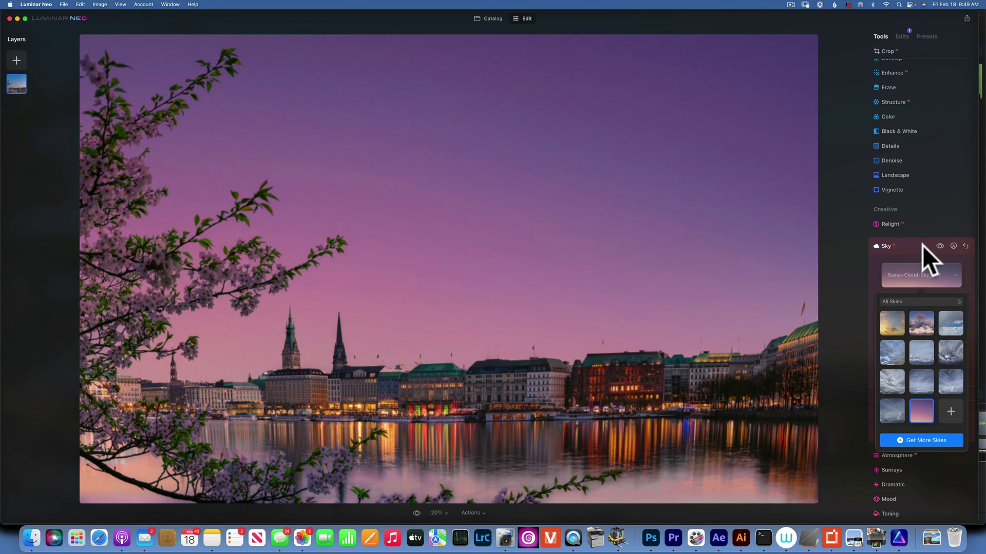
{"action": "left_click", "coordinate": [970, 330]}
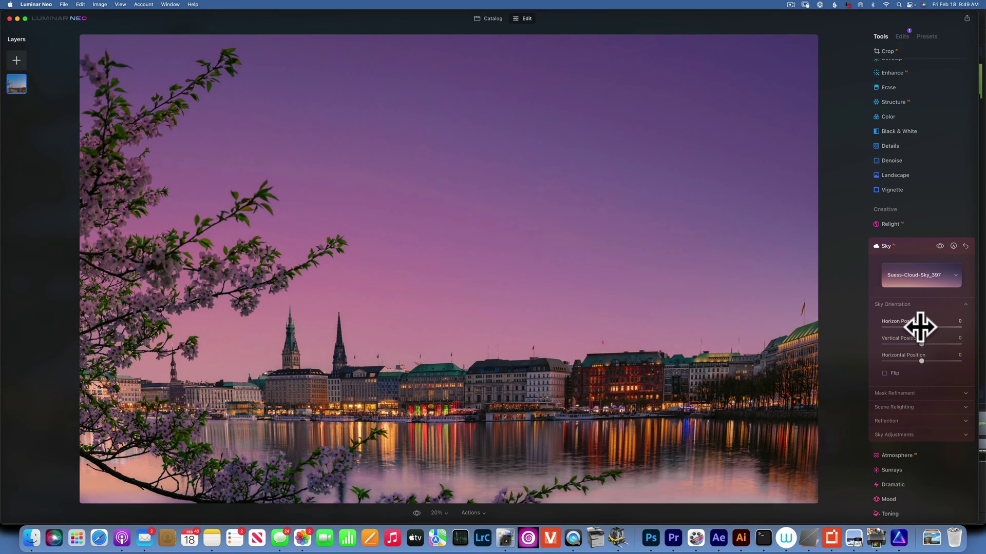
Step: Lower the sky mask's Global value to 34 in Mask Refinement
{"action": "scroll", "coordinate": [927, 346], "scroll_direction": "down", "scroll_amount": 2}
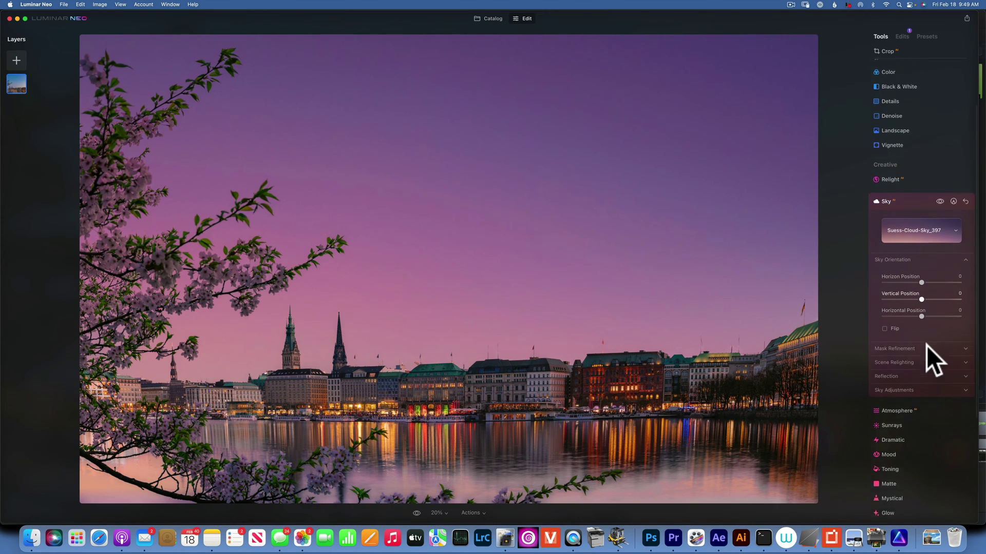
{"action": "scroll", "coordinate": [926, 346], "scroll_direction": "down", "scroll_amount": 1}
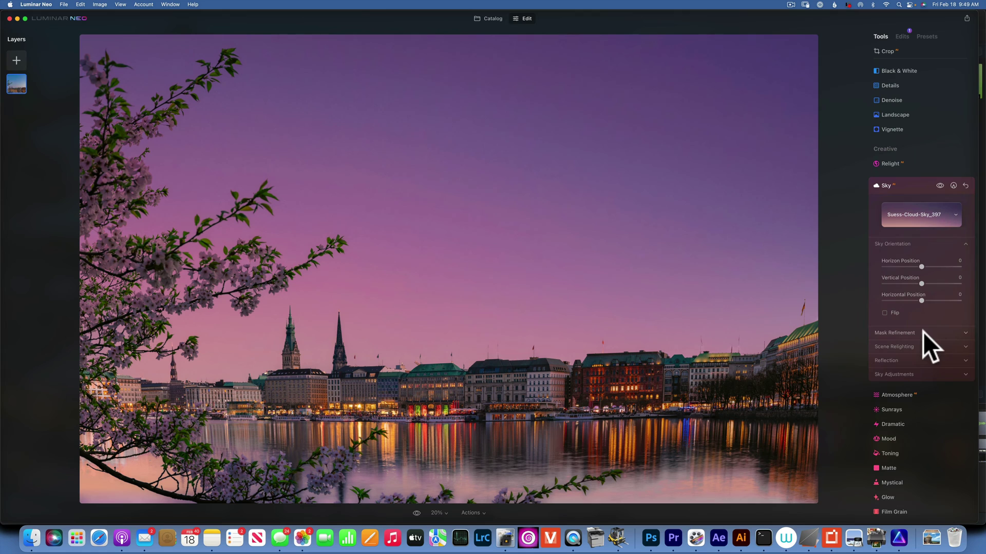
{"action": "left_click", "coordinate": [923, 333]}
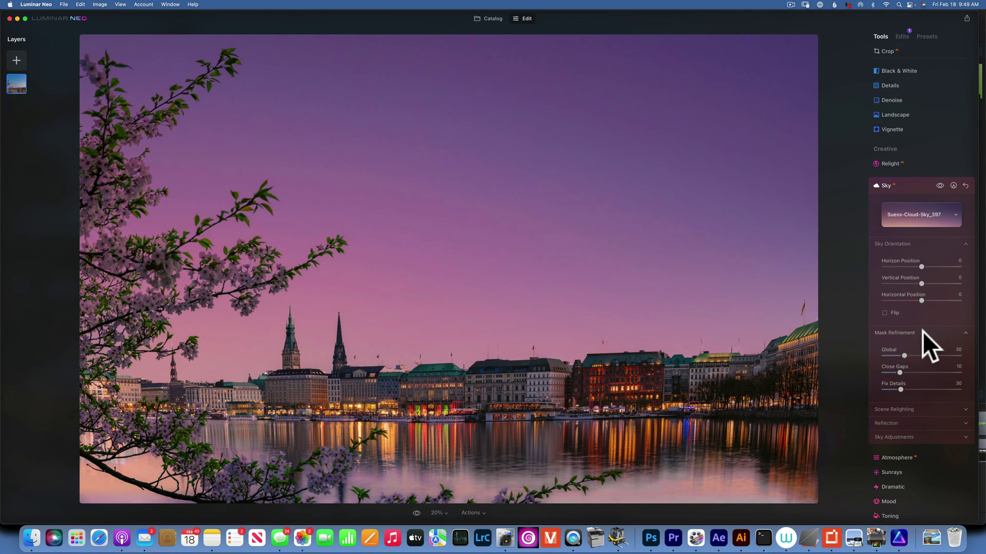
{"action": "left_click_drag", "start_coordinate": [912, 354], "coordinate": [909, 353]}
{"action": "scroll", "coordinate": [910, 356], "scroll_direction": "down", "scroll_amount": 3}
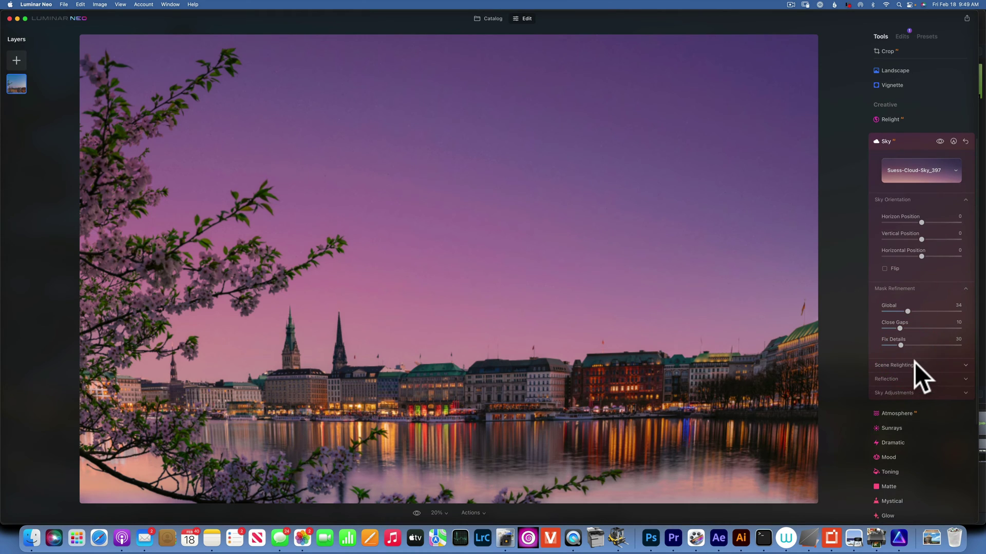
{"action": "left_click", "coordinate": [914, 364]}
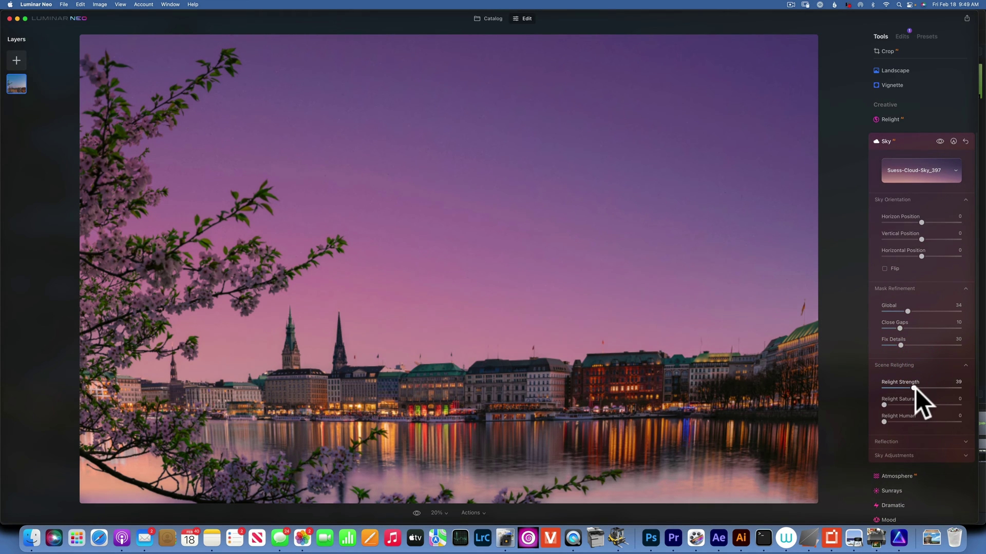
Step: Set Relight Saturation 9, Reflection Amount 68 and Water Blur 52
{"action": "scroll", "coordinate": [916, 388], "scroll_direction": "down", "scroll_amount": 2}
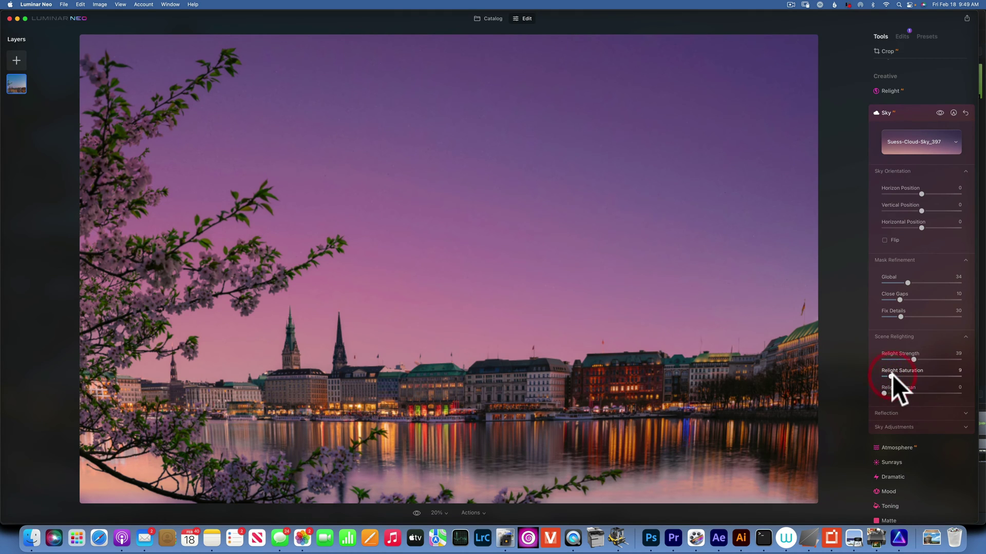
{"action": "scroll", "coordinate": [892, 374], "scroll_direction": "down", "scroll_amount": 2}
{"action": "left_click", "coordinate": [902, 383]}
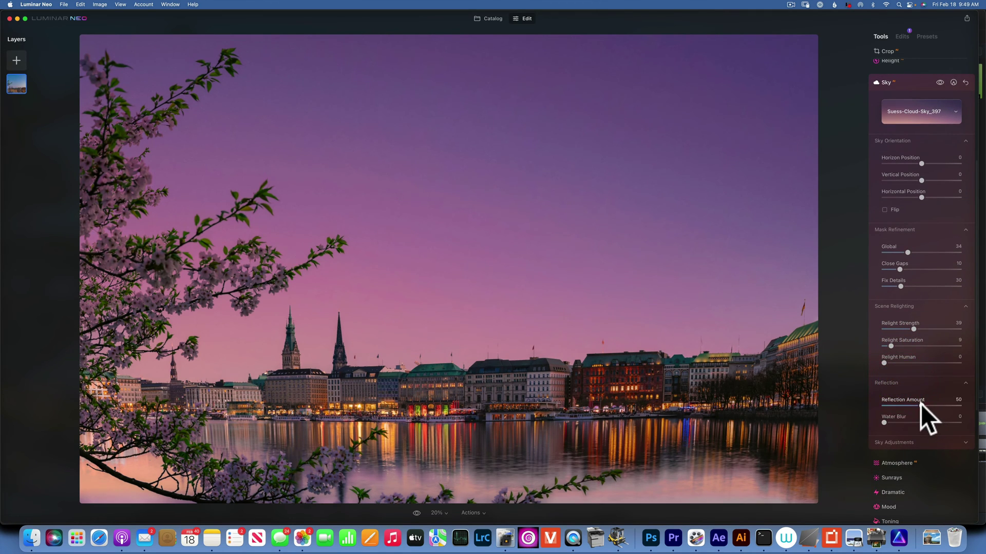
{"action": "mouse_move", "coordinate": [921, 406]}
{"action": "left_mouse_down"}
{"action": "mouse_move", "coordinate": [935, 406]}
{"action": "mouse_move", "coordinate": [924, 423]}
{"action": "left_mouse_up"}
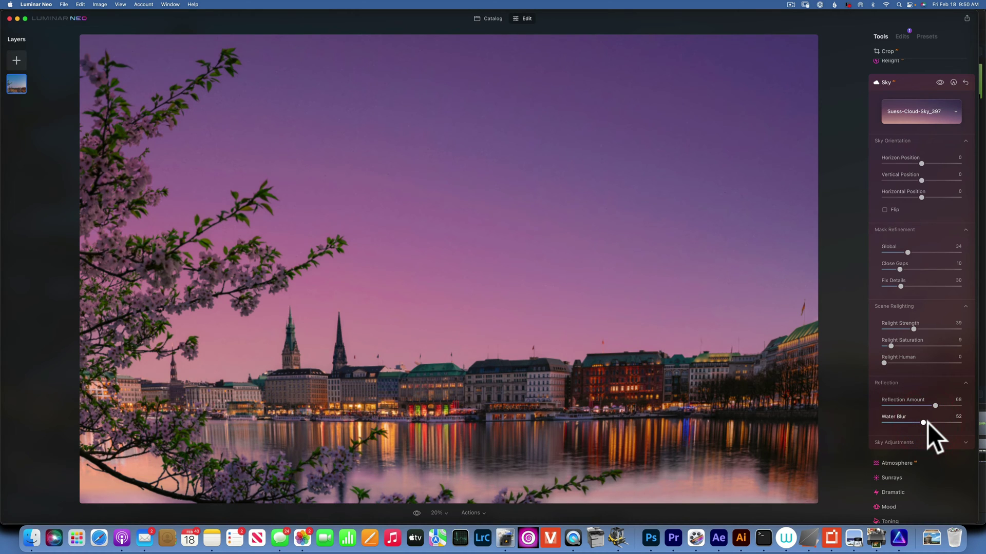
Step: Set Atmospheric Haze 17 and Brightness 33, then compare before and after
{"action": "left_click", "coordinate": [933, 443]}
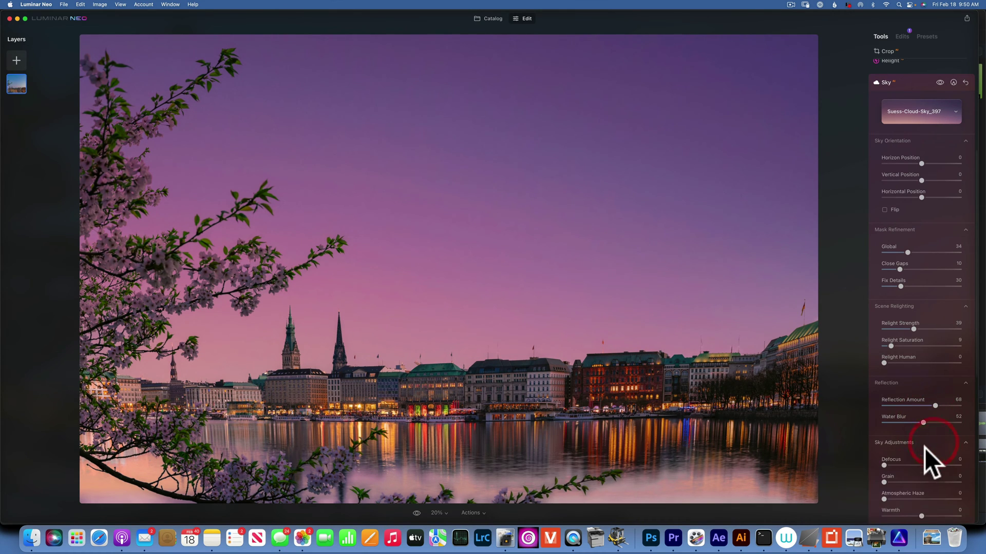
{"action": "scroll", "coordinate": [926, 448], "scroll_direction": "down", "scroll_amount": 5}
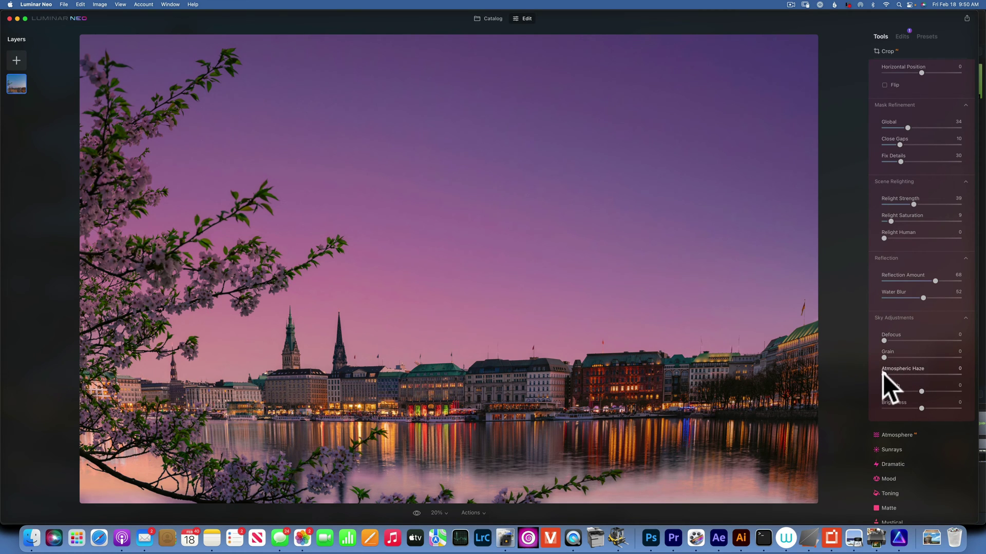
{"action": "left_click_drag", "start_coordinate": [883, 374], "coordinate": [898, 375]}
{"action": "scroll", "coordinate": [896, 375], "scroll_direction": "down", "scroll_amount": 1}
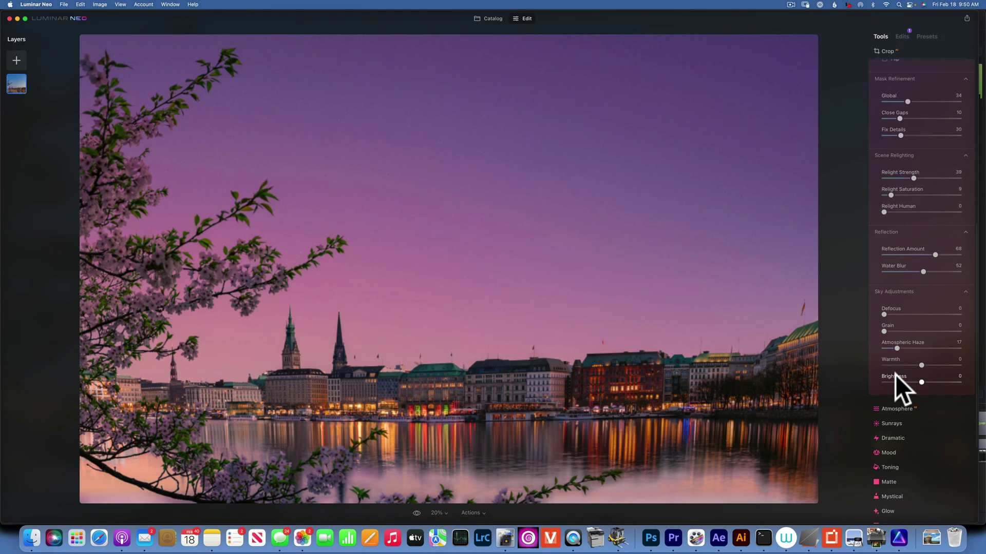
{"action": "left_click_drag", "start_coordinate": [922, 381], "coordinate": [938, 381]}
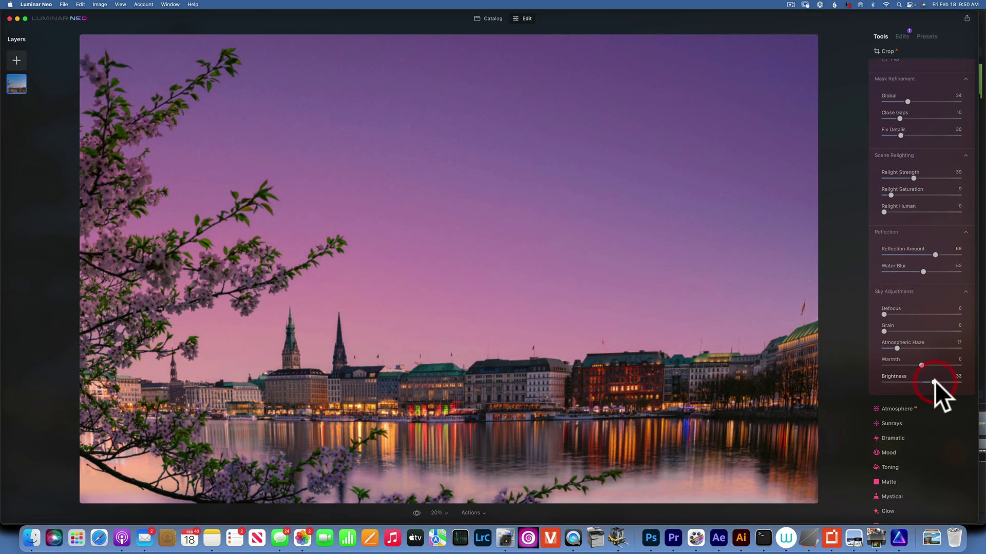
{"action": "key", "text": "backslash"}
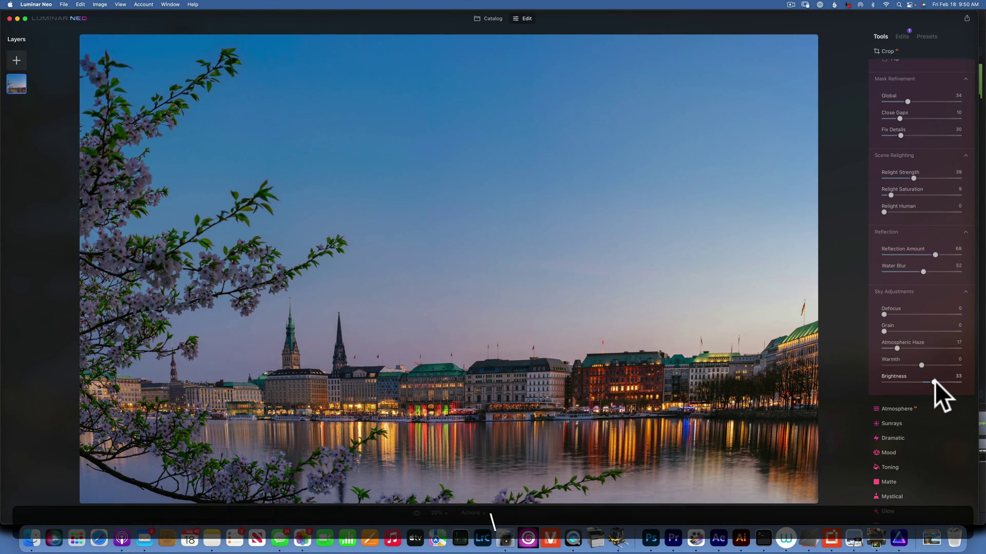
{"action": "key", "text": "backslash"}
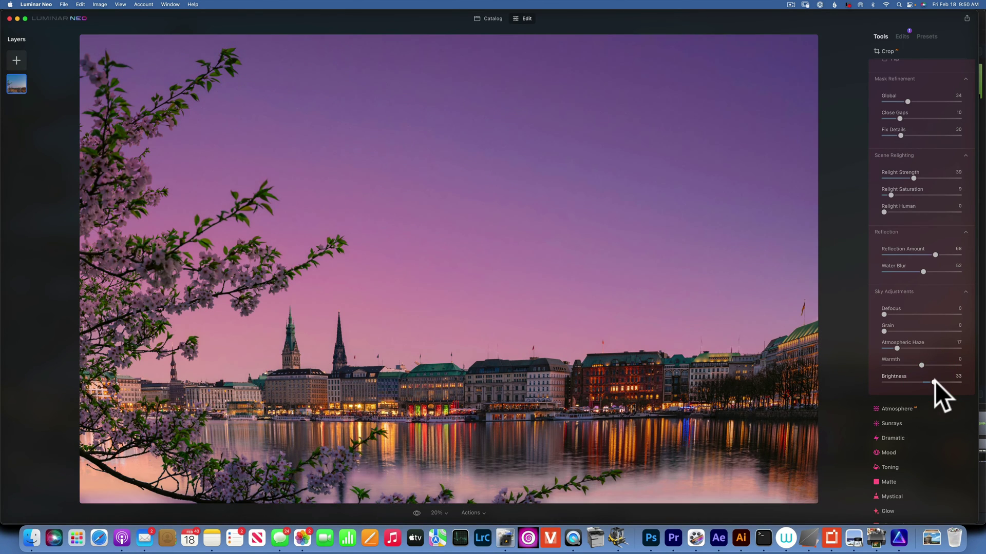
Step: Set the Enhance tool's Accent to 19 on the Hamburg cityscape
{"action": "left_click", "coordinate": [883, 35]}
{"action": "scroll", "coordinate": [916, 409], "scroll_direction": "up", "scroll_amount": 10}
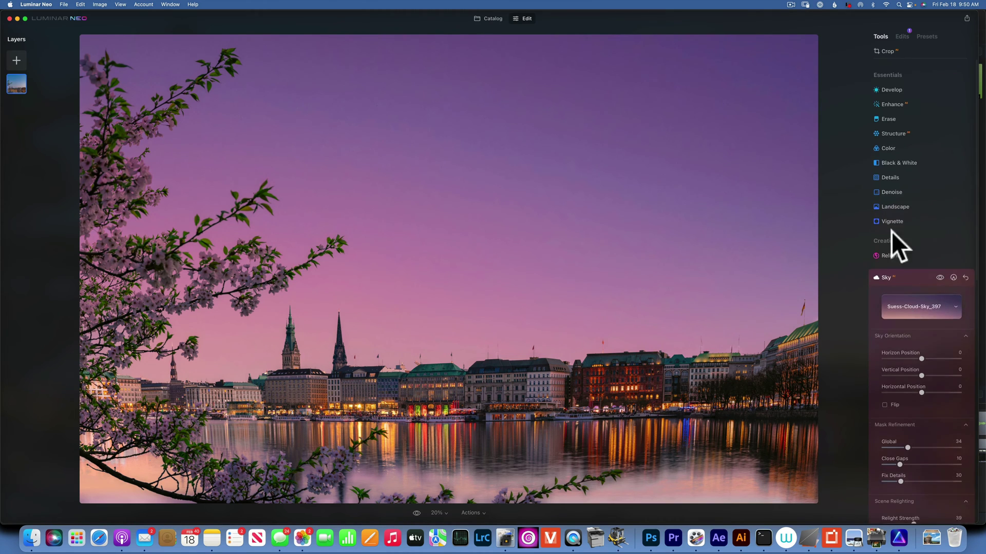
{"action": "left_click", "coordinate": [893, 96]}
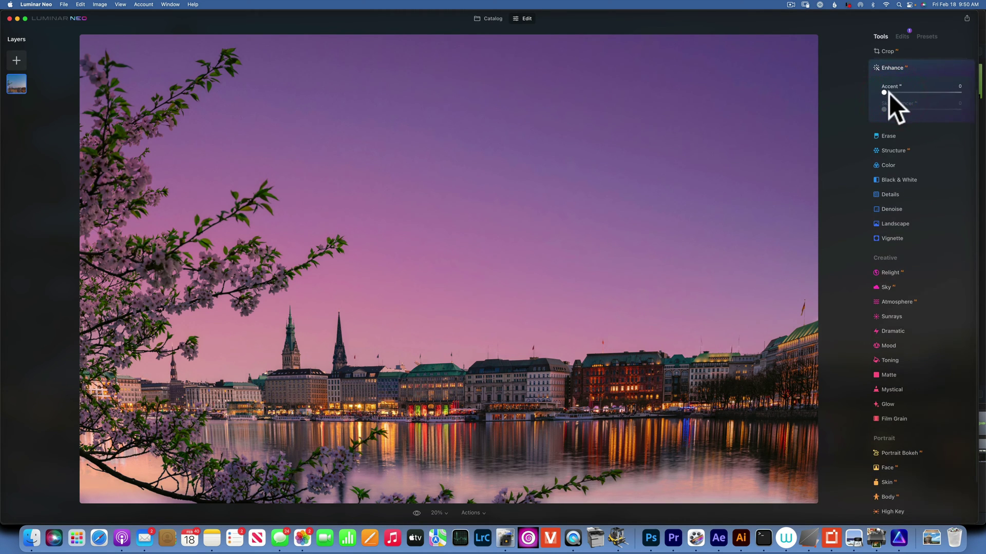
{"action": "left_click_drag", "start_coordinate": [886, 92], "coordinate": [901, 94]}
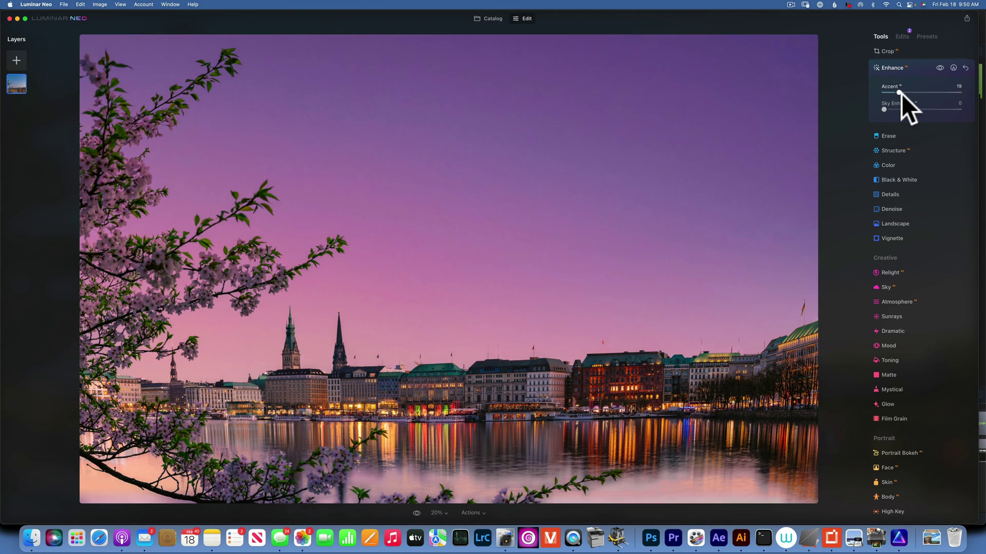
Step: Flip the Hamburg photo's pink Suess-Cloud-Sky_397 horizontally, then hide and reshow the sky to compare
{"action": "left_click", "coordinate": [903, 35]}
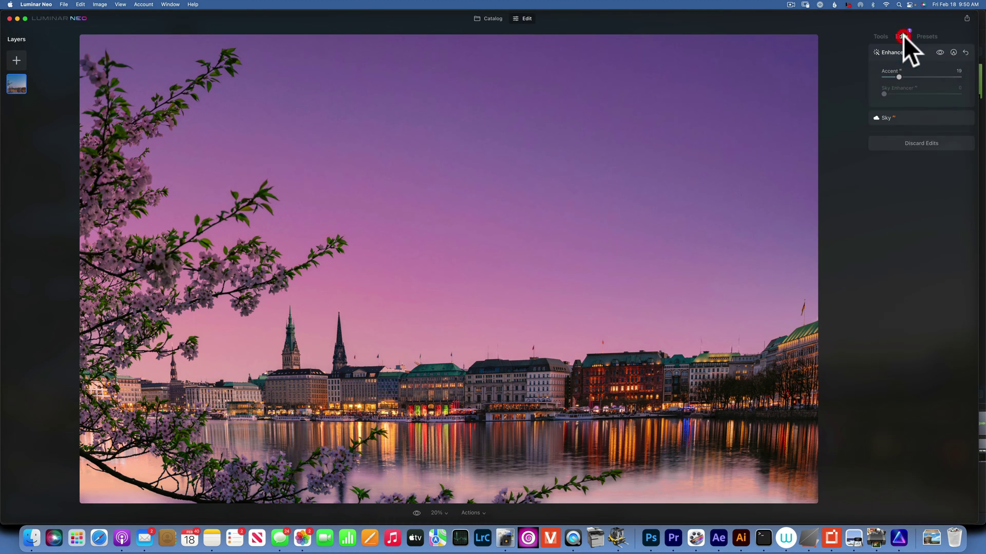
{"action": "left_click", "coordinate": [907, 115]}
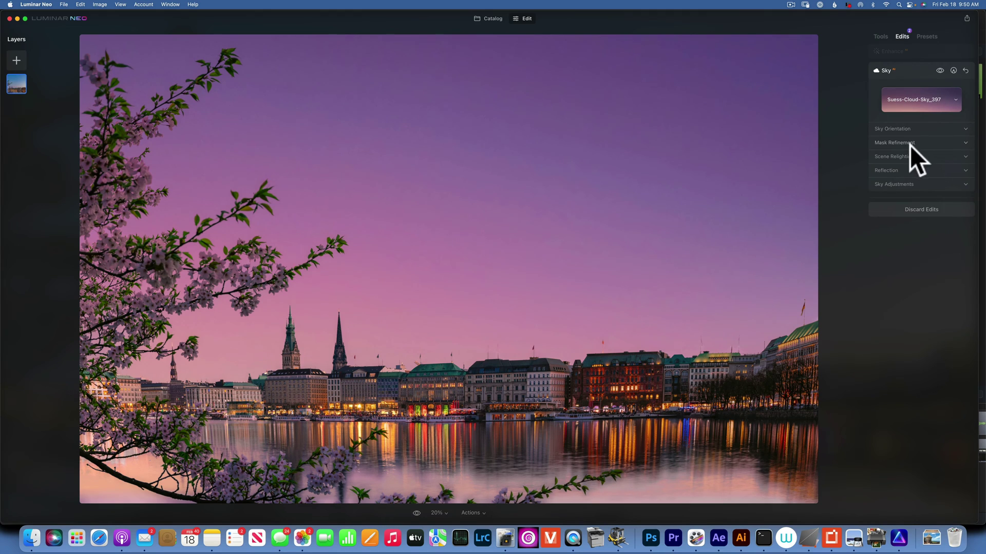
{"action": "left_click", "coordinate": [912, 130]}
{"action": "left_click", "coordinate": [884, 198]}
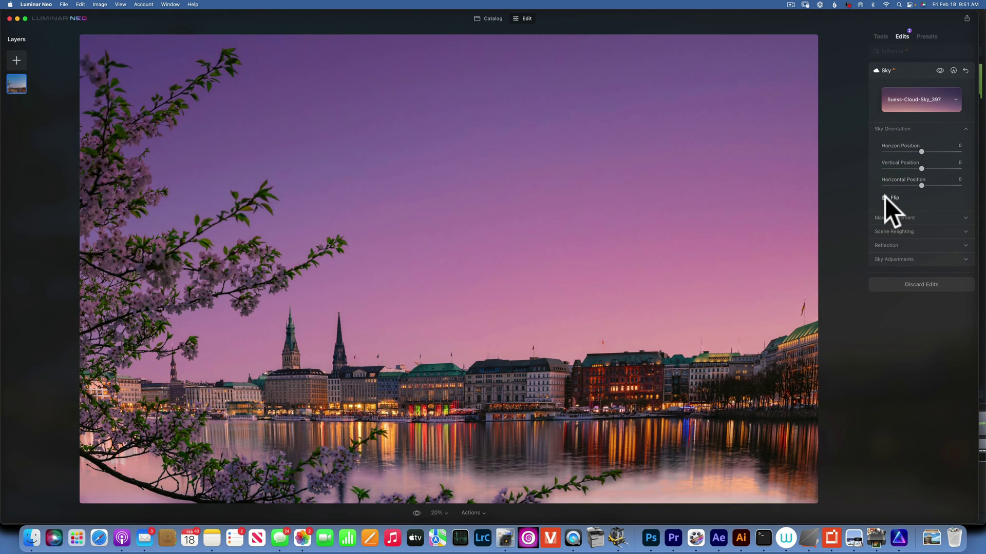
{"action": "left_click", "coordinate": [941, 69]}
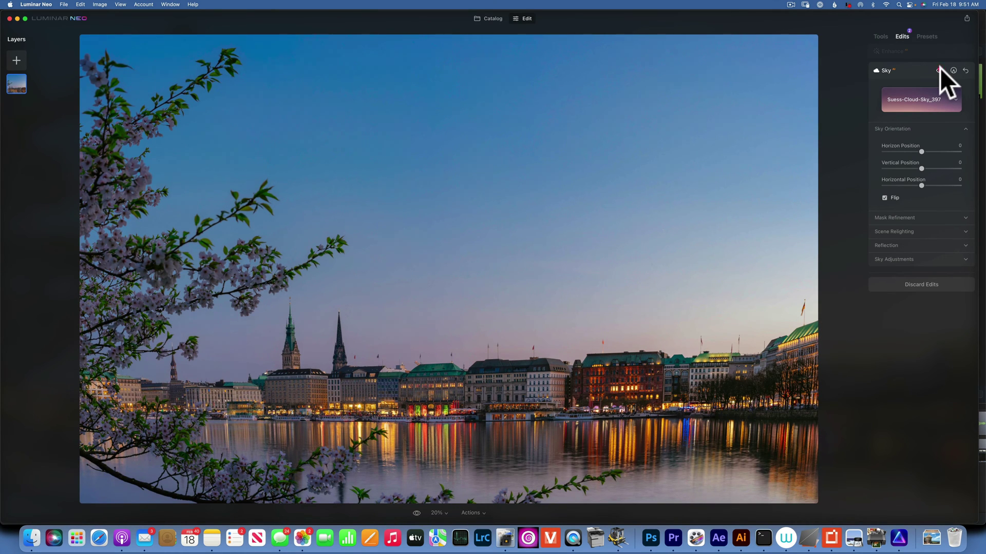
{"action": "left_click", "coordinate": [940, 69]}
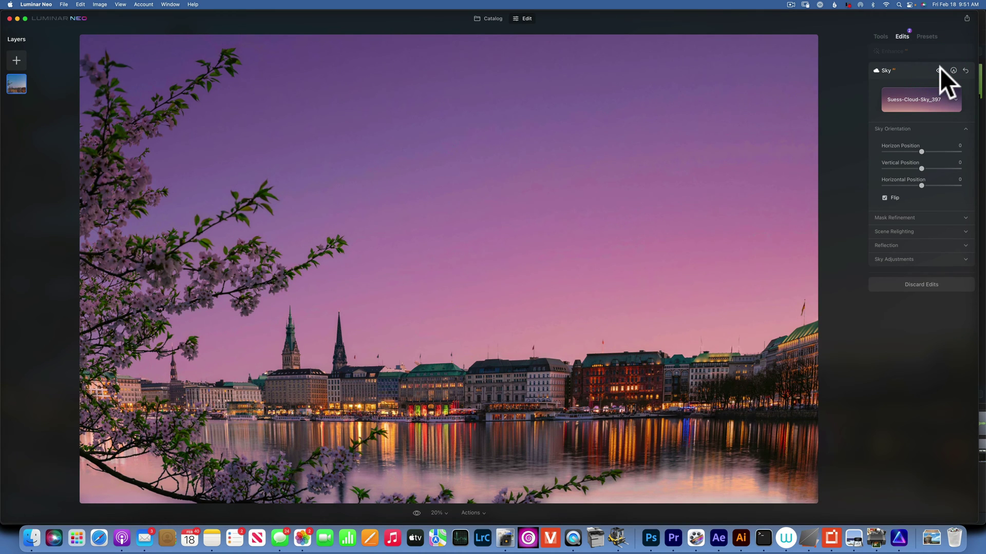
Step: Open the Dolomites mountain photo from the catalog for editing
{"action": "left_click", "coordinate": [495, 18]}
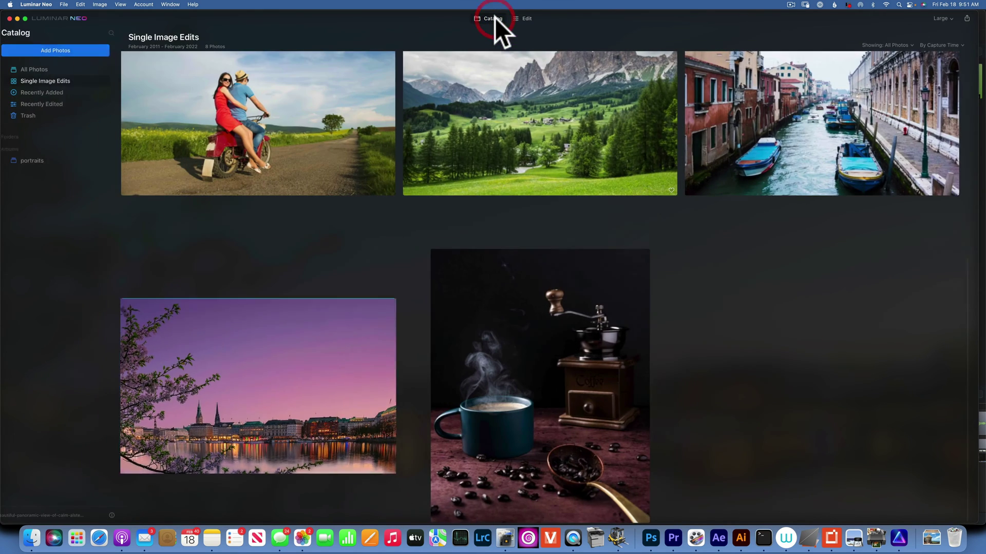
{"action": "scroll", "coordinate": [575, 303], "scroll_direction": "up", "scroll_amount": 3}
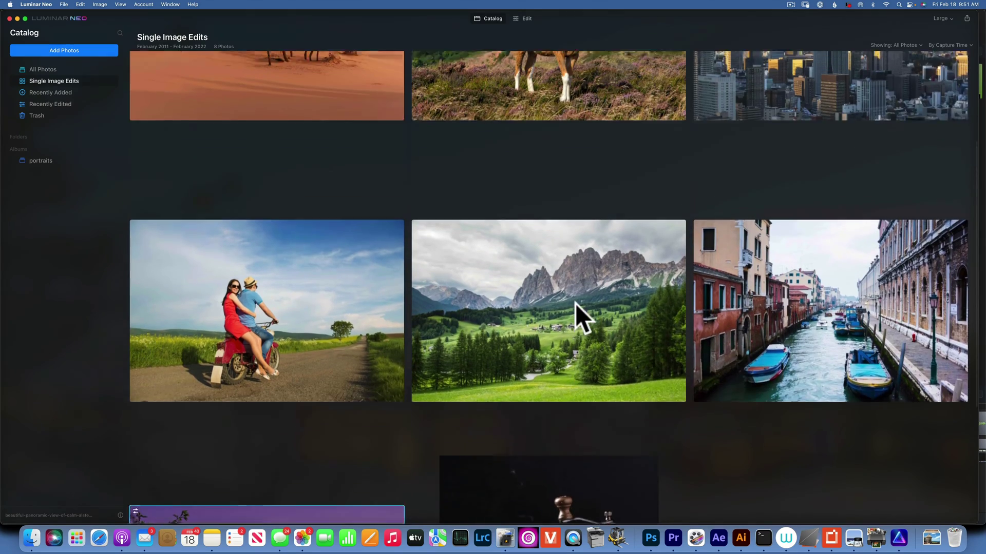
{"action": "scroll", "coordinate": [575, 303], "scroll_direction": "up", "scroll_amount": 2}
{"action": "double_click", "coordinate": [566, 328]}
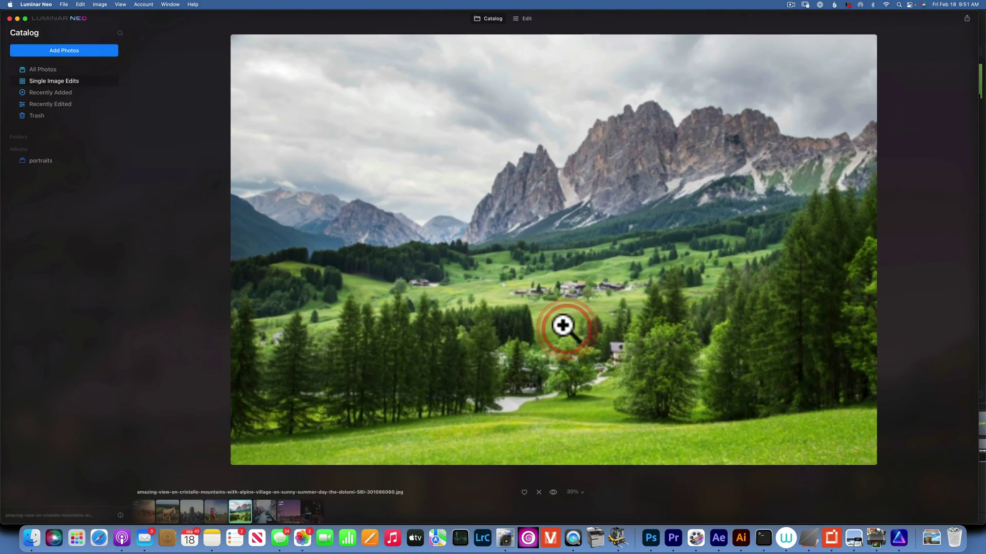
{"action": "left_click", "coordinate": [527, 18]}
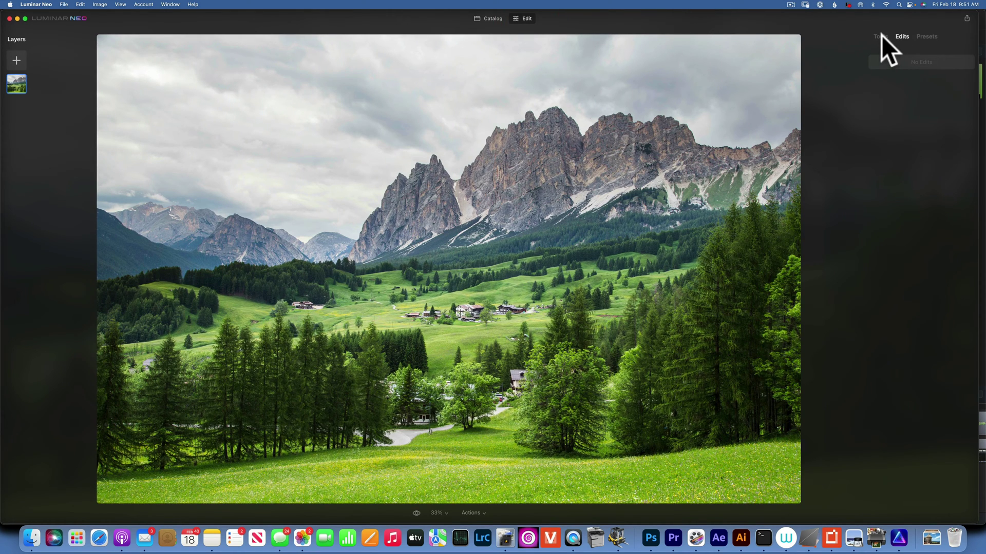
Step: Try several cloudy replacement skies in the Sky tool, comparing each against the original overcast sky
{"action": "left_click", "coordinate": [881, 37]}
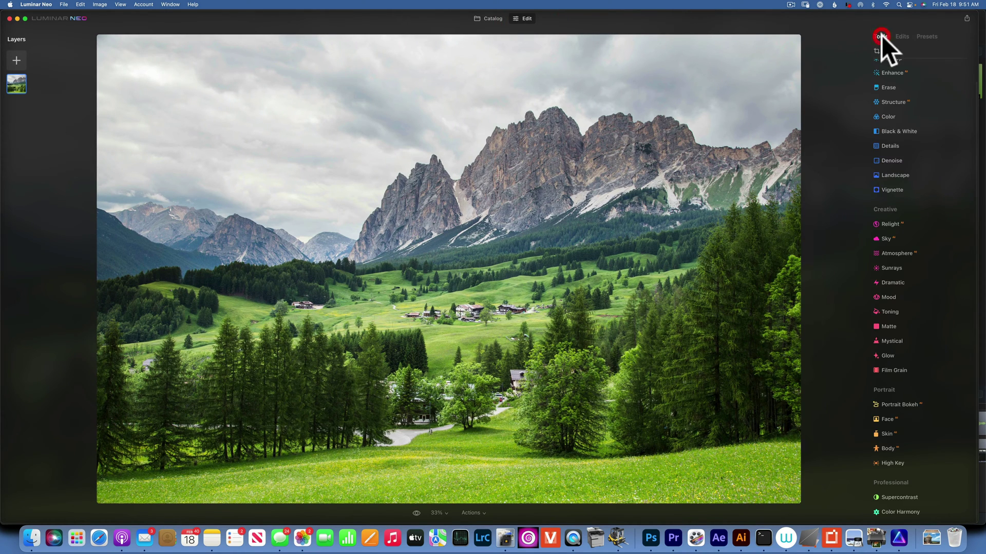
{"action": "left_click", "coordinate": [901, 239]}
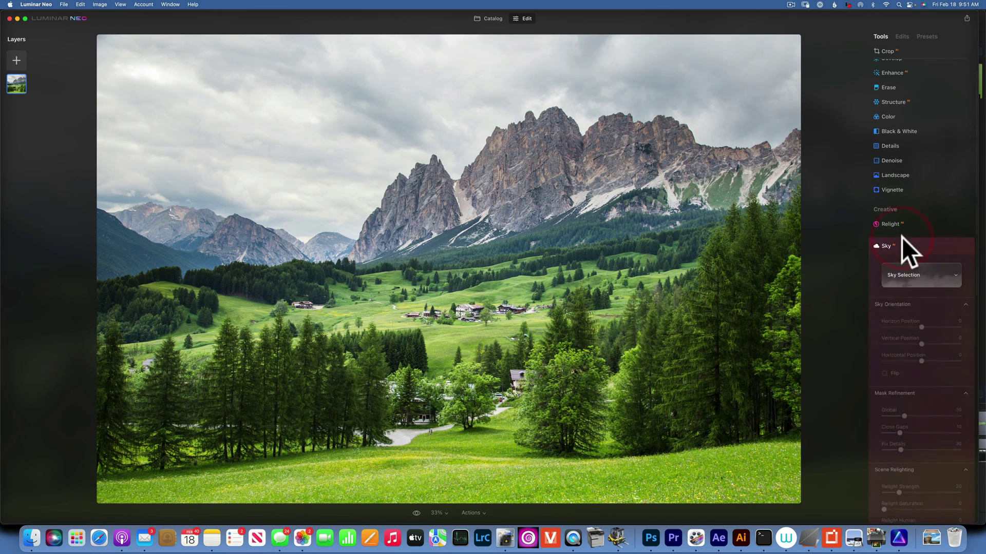
{"action": "left_click", "coordinate": [932, 102]}
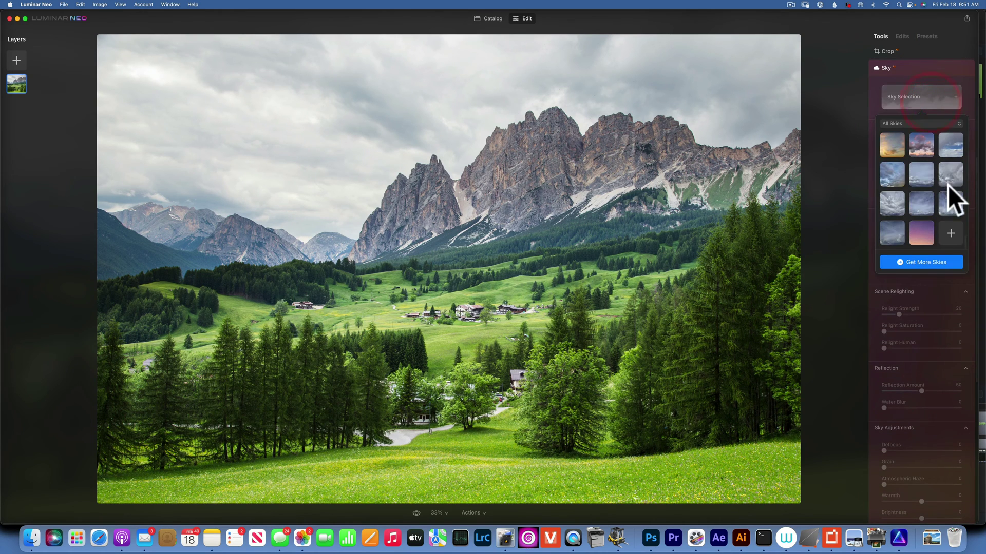
{"action": "left_click", "coordinate": [889, 205]}
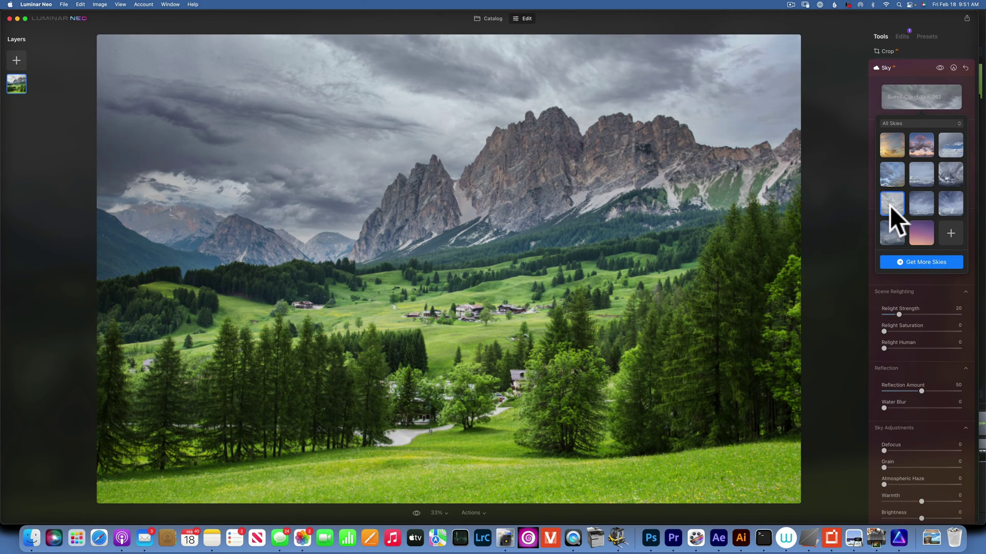
{"action": "left_click", "coordinate": [895, 174]}
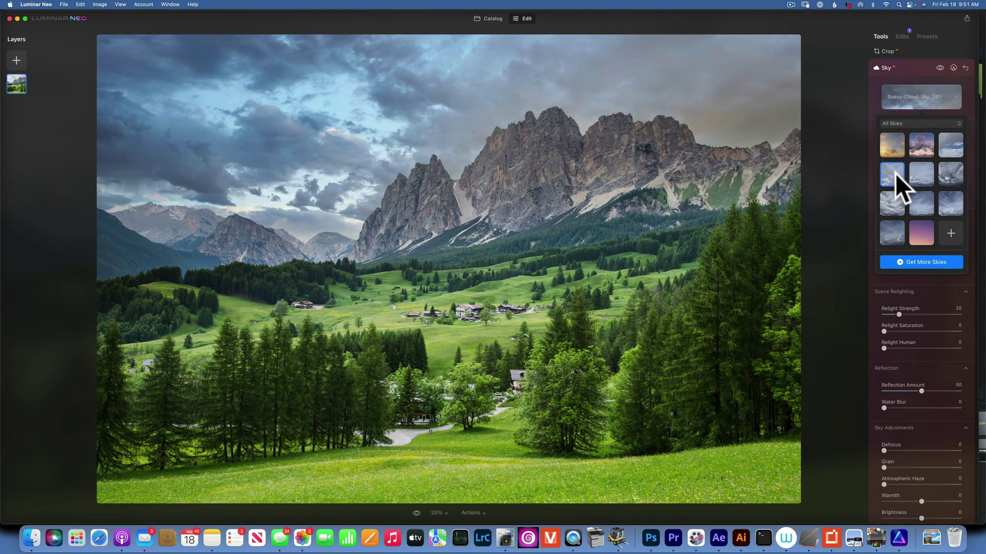
{"action": "left_click", "coordinate": [953, 172]}
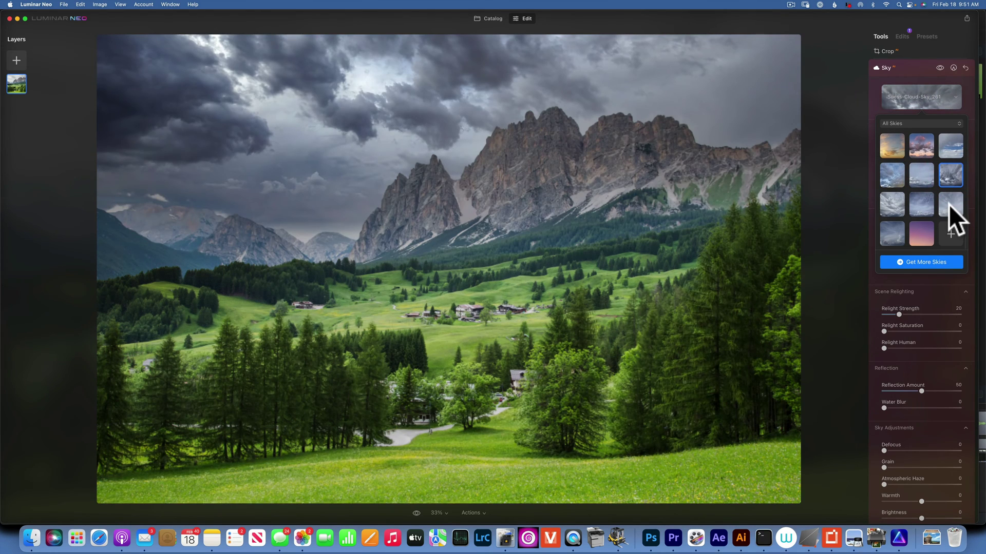
{"action": "left_click", "coordinate": [948, 204]}
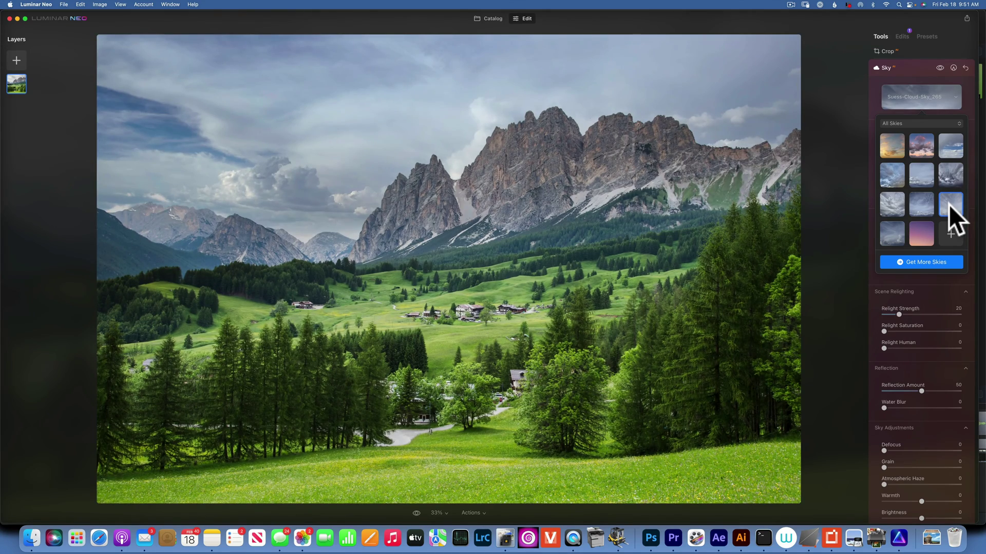
{"action": "left_click", "coordinate": [941, 67]}
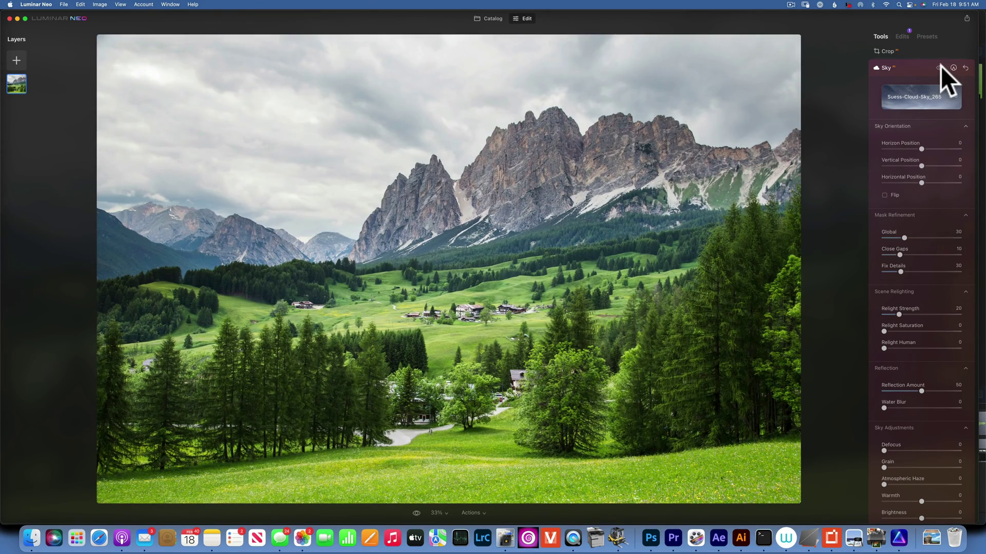
{"action": "left_click", "coordinate": [939, 68]}
{"action": "left_click", "coordinate": [940, 68]}
{"action": "left_click", "coordinate": [940, 67]}
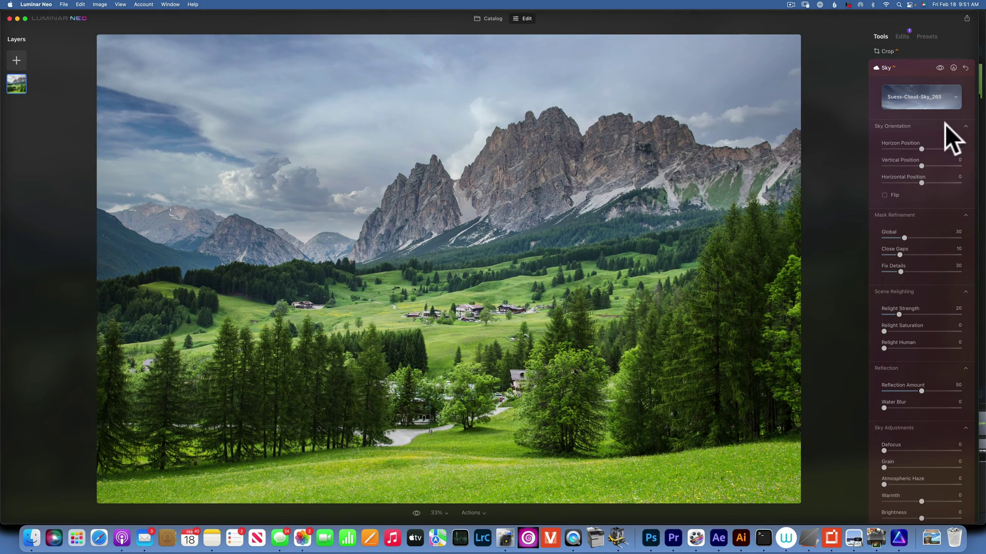
Step: Apply the dark stormy Suess-Cloud-Sky_023 sky and compare it with the original
{"action": "left_click", "coordinate": [946, 98]}
{"action": "left_click", "coordinate": [893, 234]}
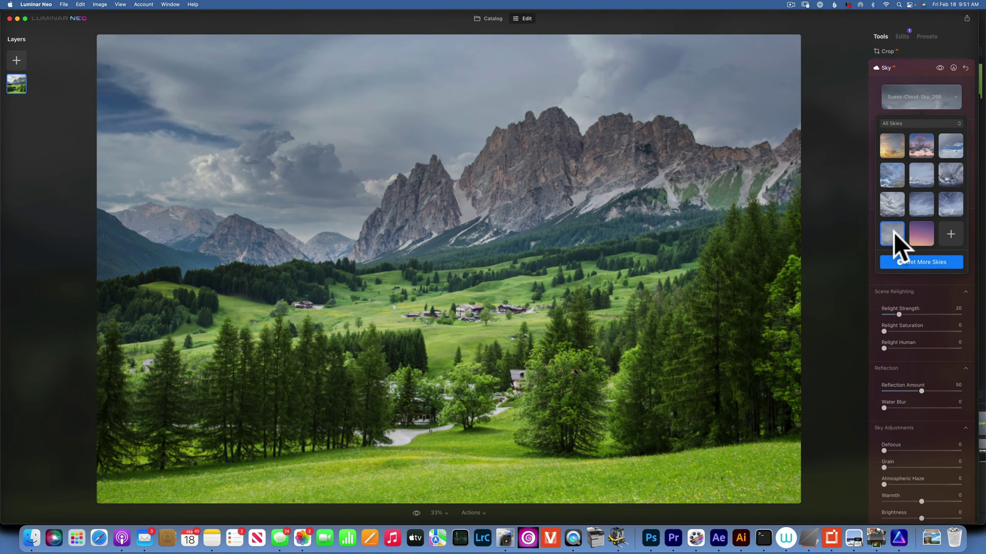
{"action": "scroll", "coordinate": [927, 199], "scroll_direction": "up", "scroll_amount": 2}
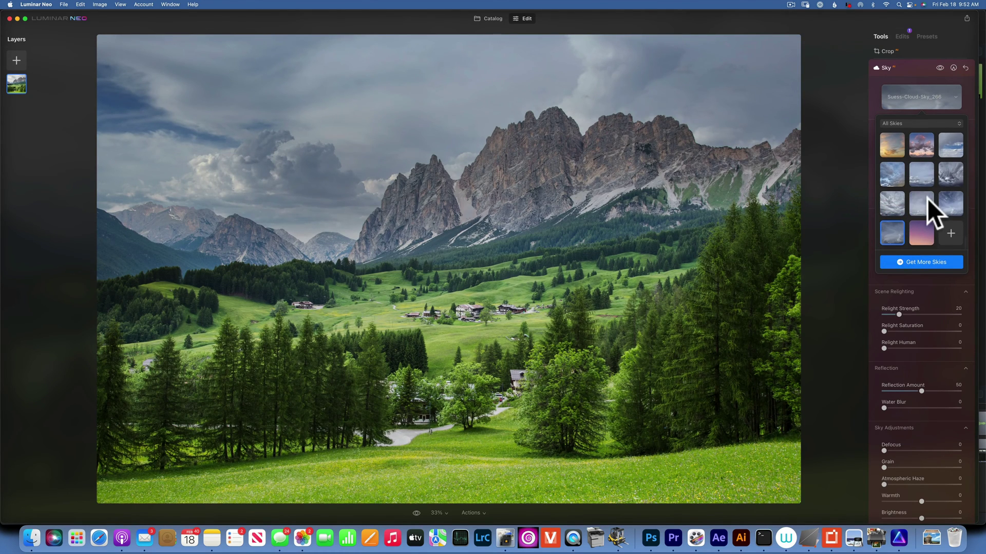
{"action": "scroll", "coordinate": [927, 198], "scroll_direction": "up", "scroll_amount": 10}
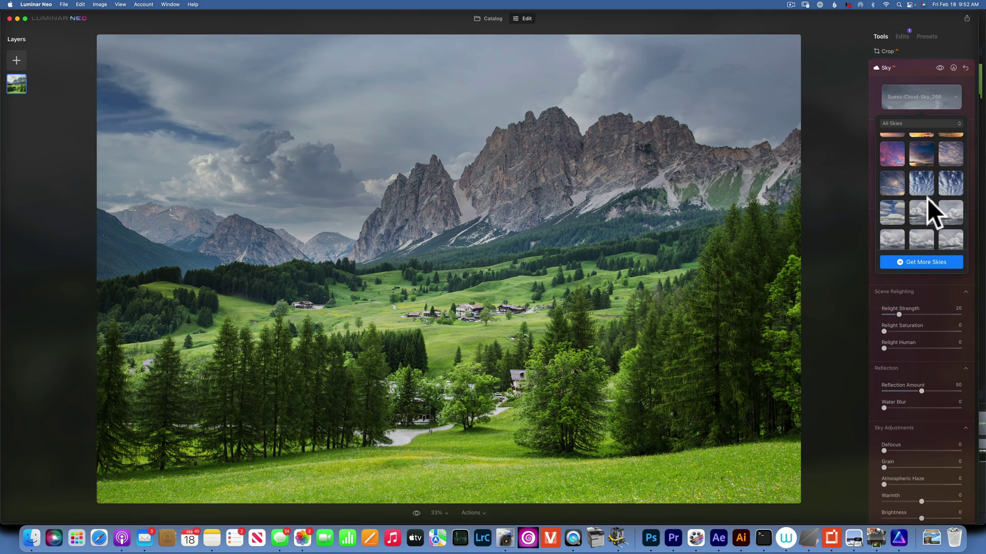
{"action": "left_click", "coordinate": [894, 211]}
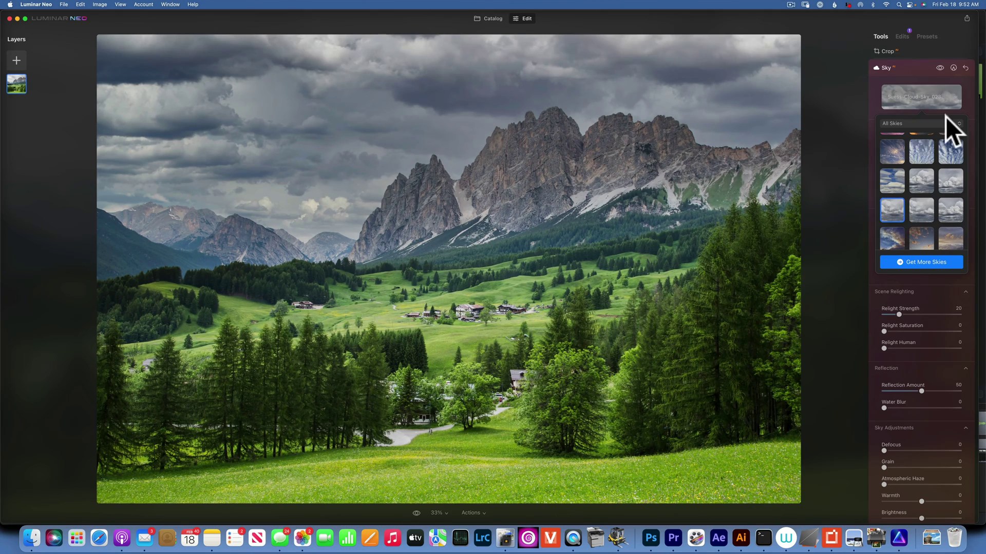
{"action": "left_click", "coordinate": [940, 66]}
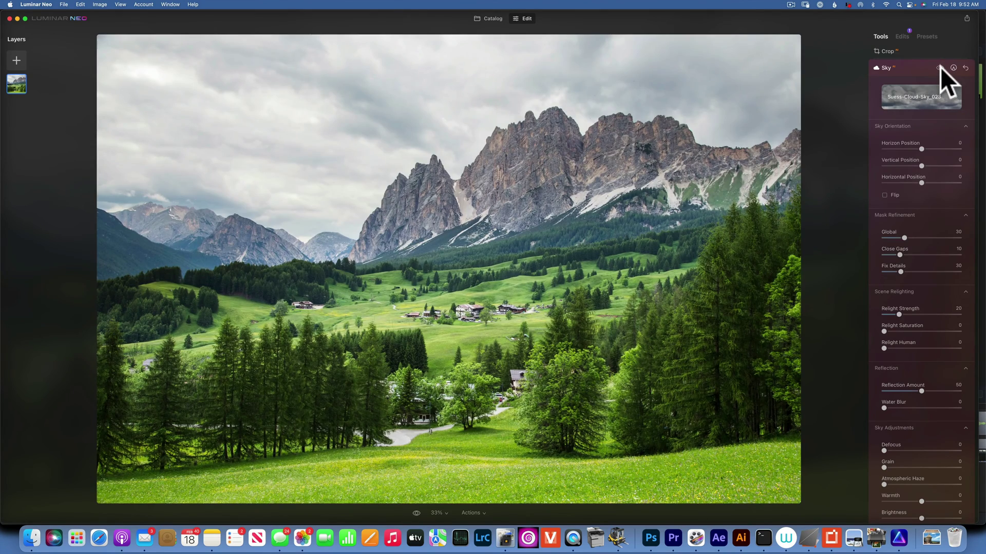
Step: Re-enable the stormy sky and set mask Global to 46 and Relight Strength to 43
{"action": "left_click", "coordinate": [940, 67]}
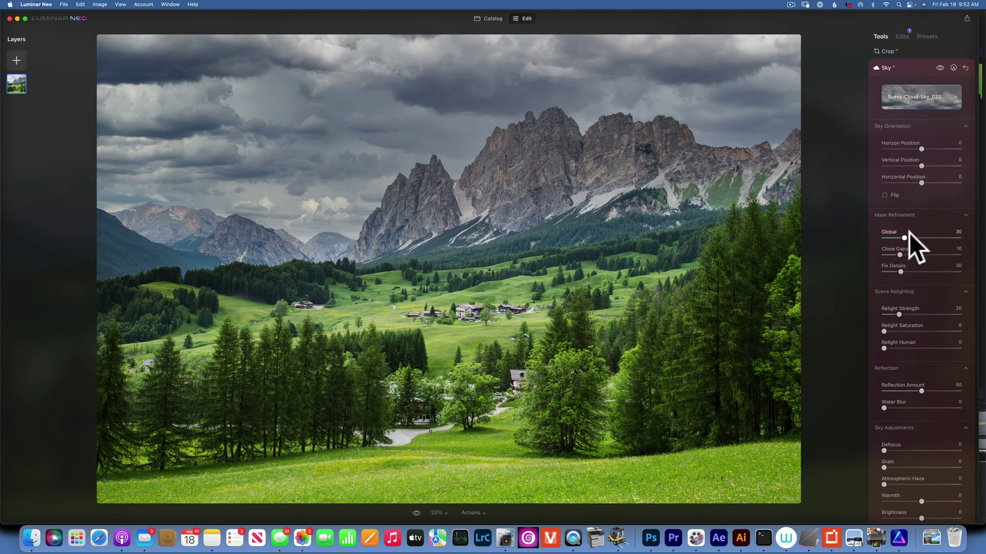
{"action": "left_click_drag", "start_coordinate": [906, 233], "coordinate": [916, 234]}
{"action": "scroll", "coordinate": [914, 273], "scroll_direction": "down", "scroll_amount": 3}
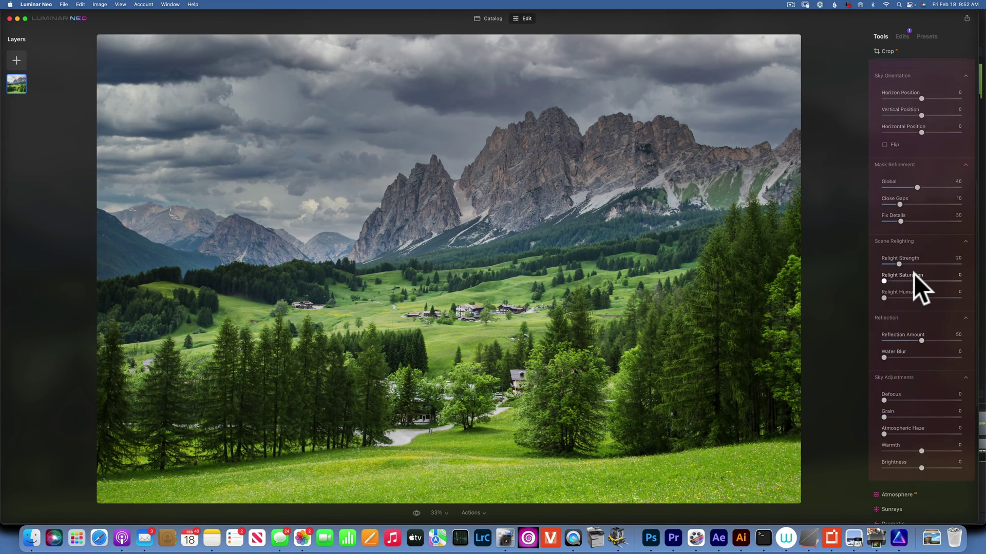
{"action": "left_click_drag", "start_coordinate": [900, 235], "coordinate": [920, 237]}
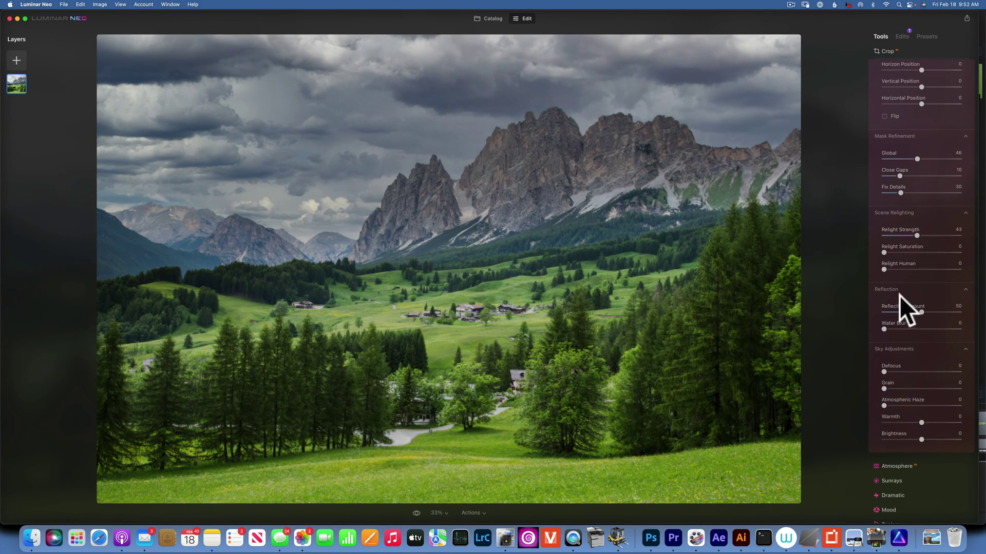
{"action": "scroll", "coordinate": [901, 297], "scroll_direction": "down", "scroll_amount": 3}
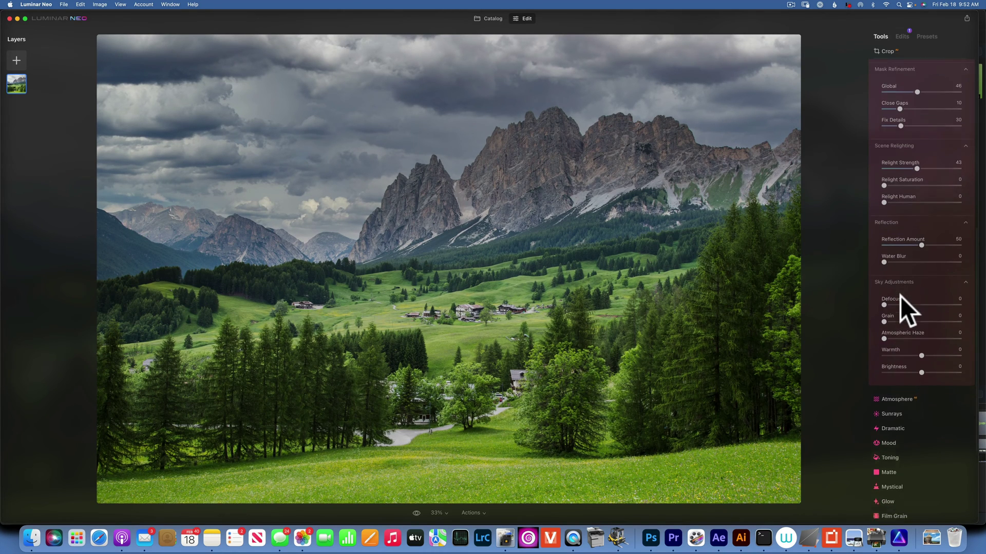
{"action": "scroll", "coordinate": [901, 297], "scroll_direction": "down", "scroll_amount": 1}
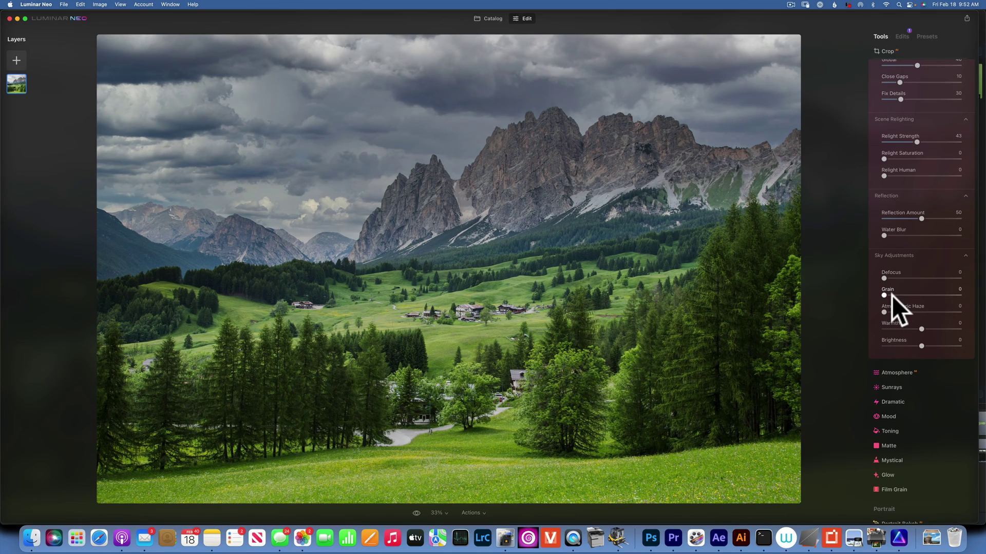
Step: Compare the stormy edit against the original with the backslash preview, then return to the Catalog
{"action": "key", "text": "backslash"}
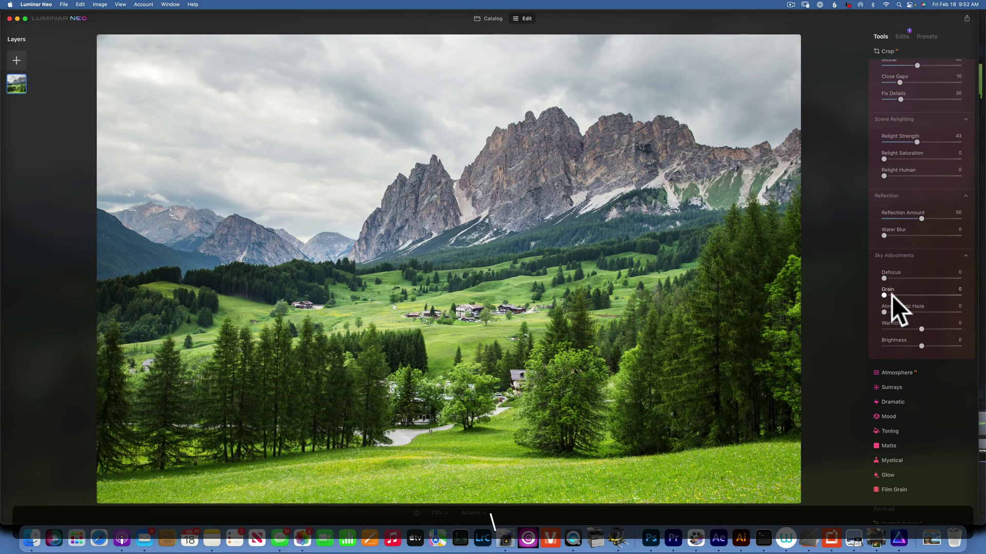
{"action": "key", "text": "backslash"}
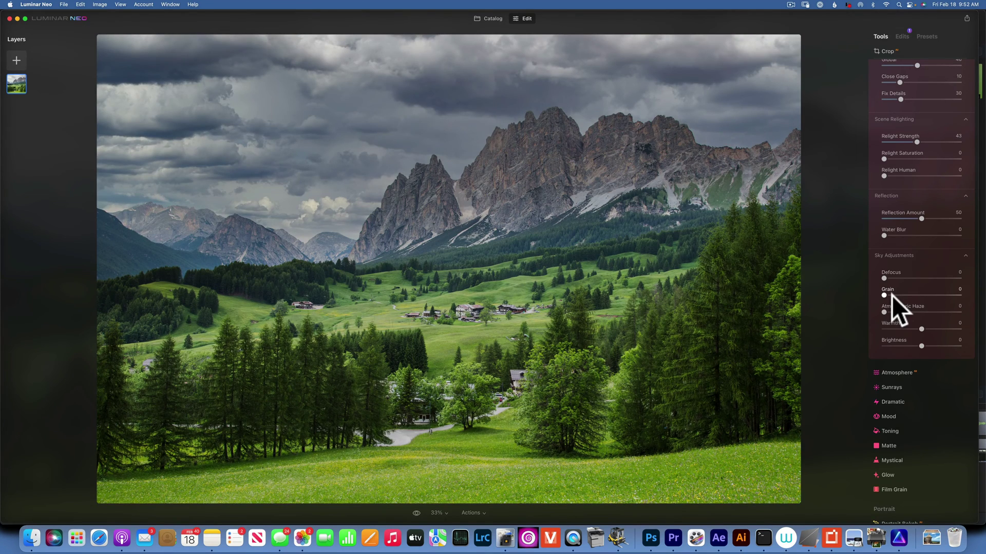
{"action": "key", "text": "backslash"}
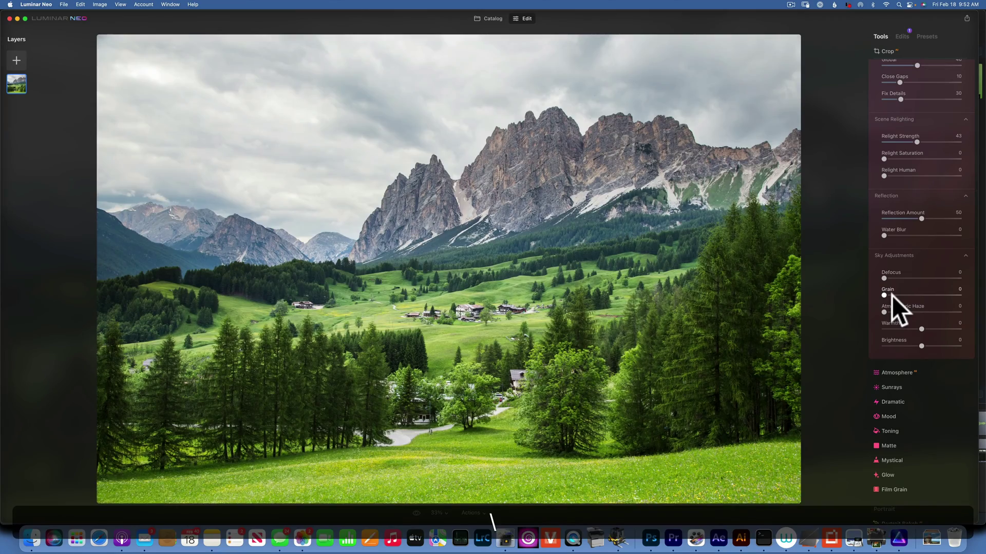
{"action": "key", "text": "backslash"}
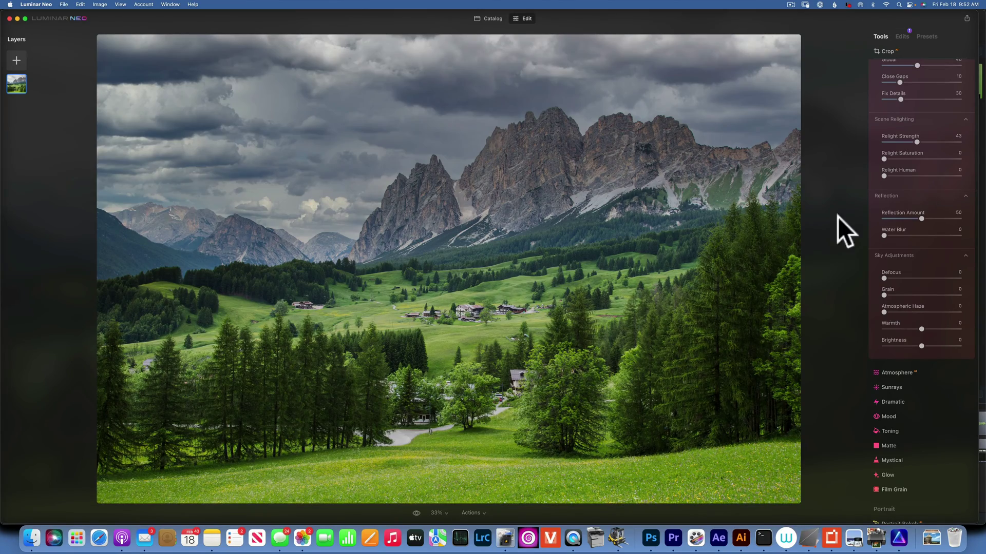
{"action": "left_click", "coordinate": [494, 17]}
Step: Open the horse-on-moorland photo for editing
{"action": "left_click", "coordinate": [567, 110]}
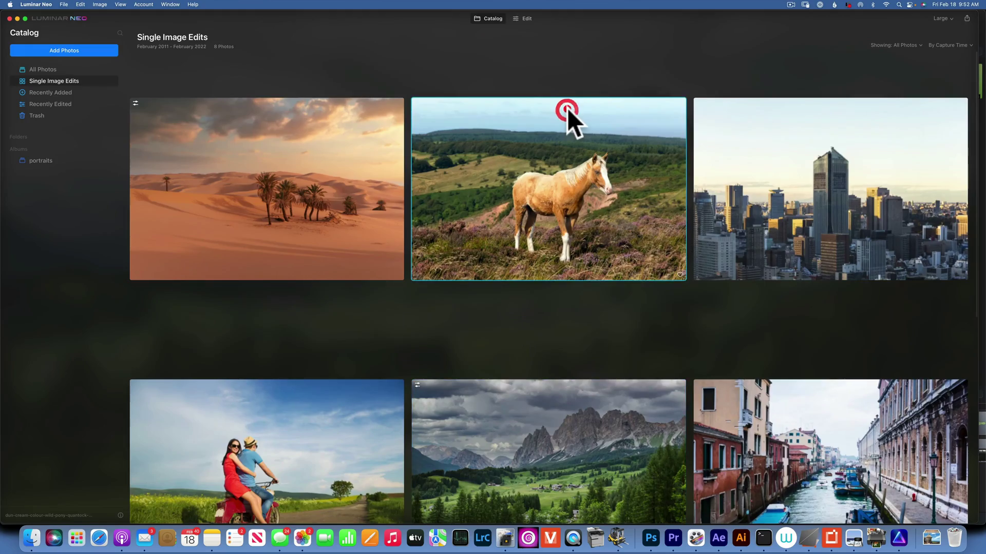
{"action": "double_click", "coordinate": [568, 167]}
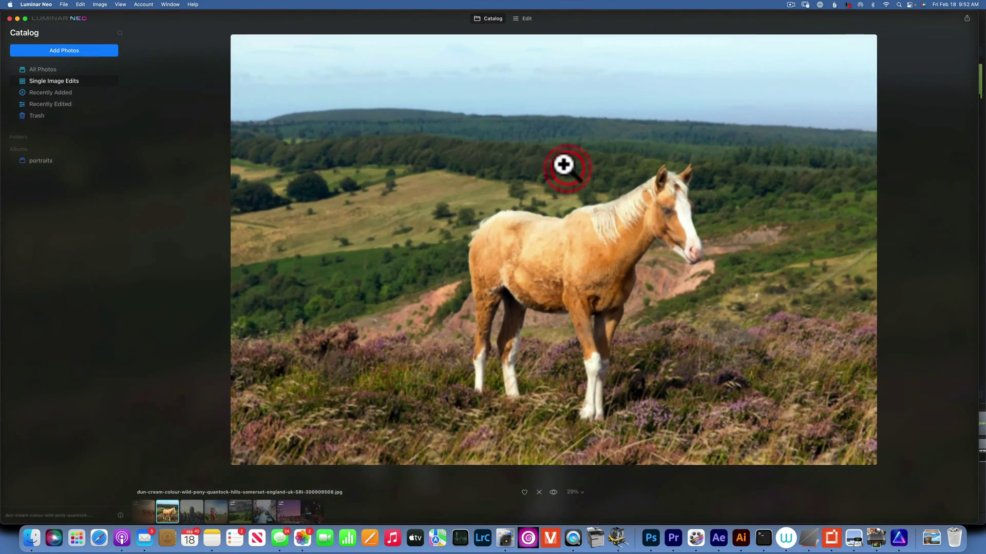
{"action": "left_click", "coordinate": [526, 18]}
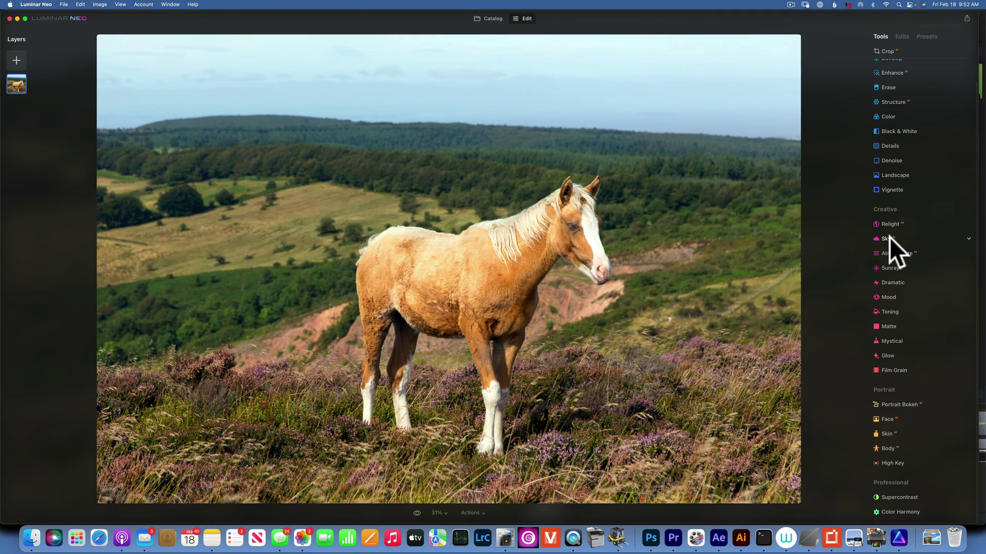
Step: Try cloudy skies from Sky Selection and settle on Suess-Cloud-Sky_265
{"action": "left_click", "coordinate": [889, 237]}
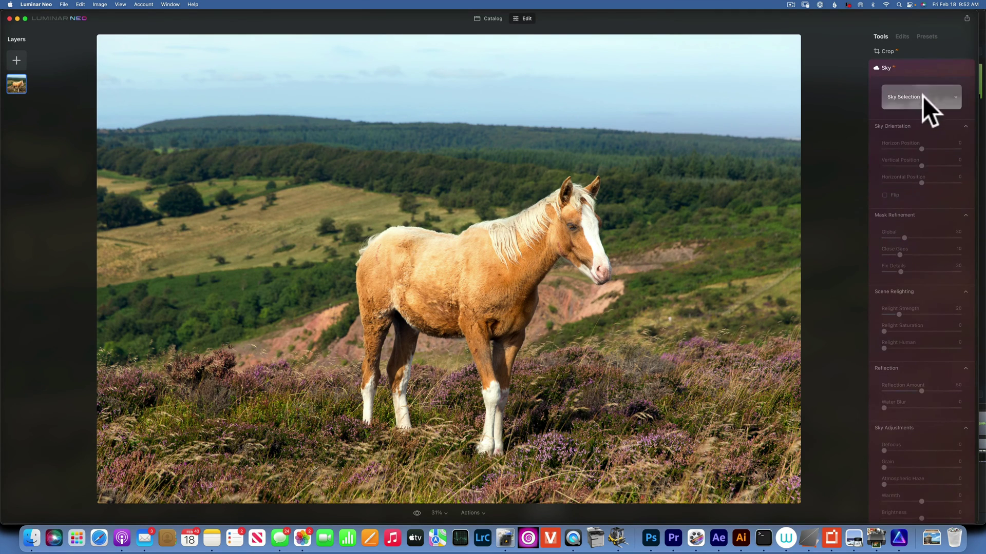
{"action": "left_click", "coordinate": [923, 97]}
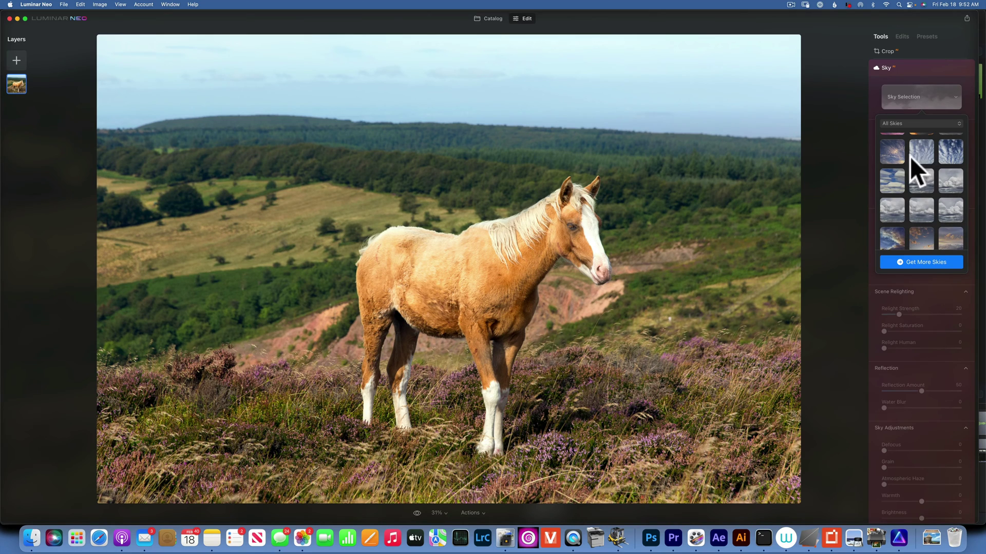
{"action": "left_click", "coordinate": [922, 152]}
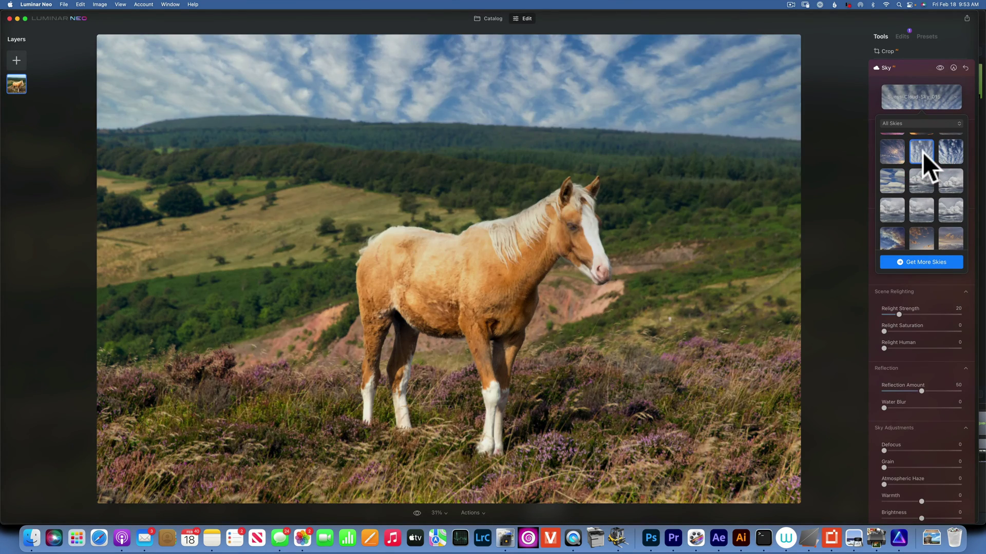
{"action": "left_click", "coordinate": [950, 187]}
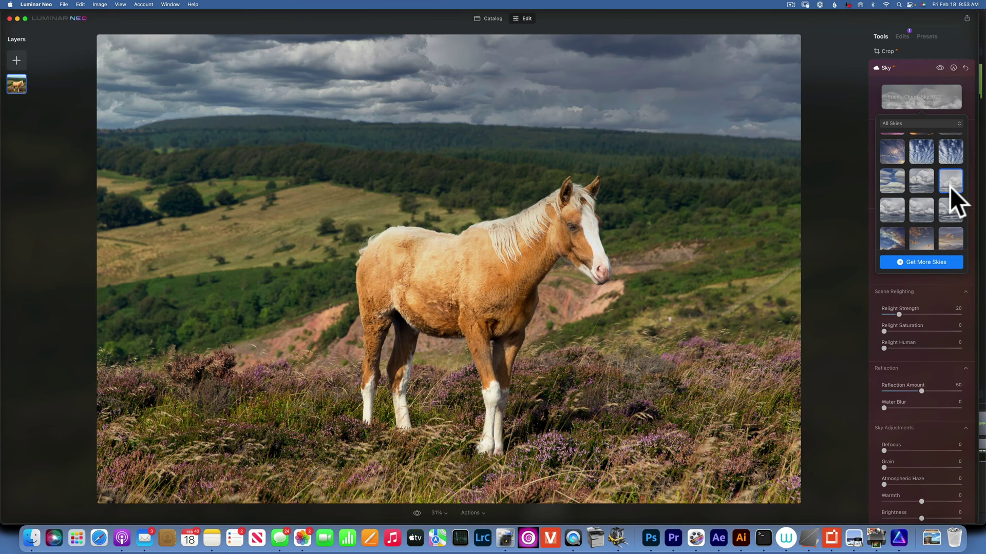
{"action": "scroll", "coordinate": [950, 187], "scroll_direction": "down", "scroll_amount": 5}
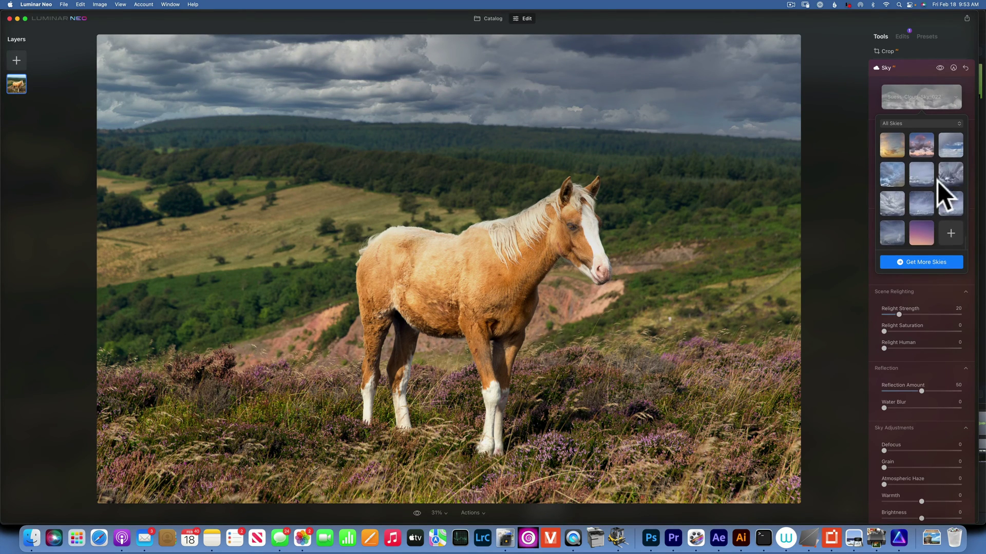
{"action": "left_click", "coordinate": [950, 207]}
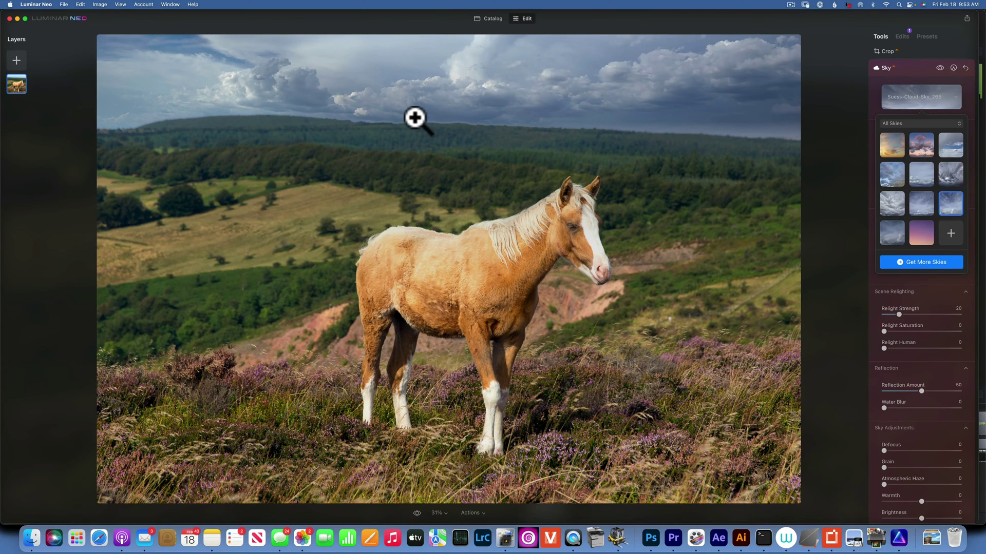
Step: At 100% zoom on the horizon, set the sky mask's Global refinement to 53, then fit to screen
{"action": "left_click", "coordinate": [442, 513]}
{"action": "left_click", "coordinate": [447, 463]}
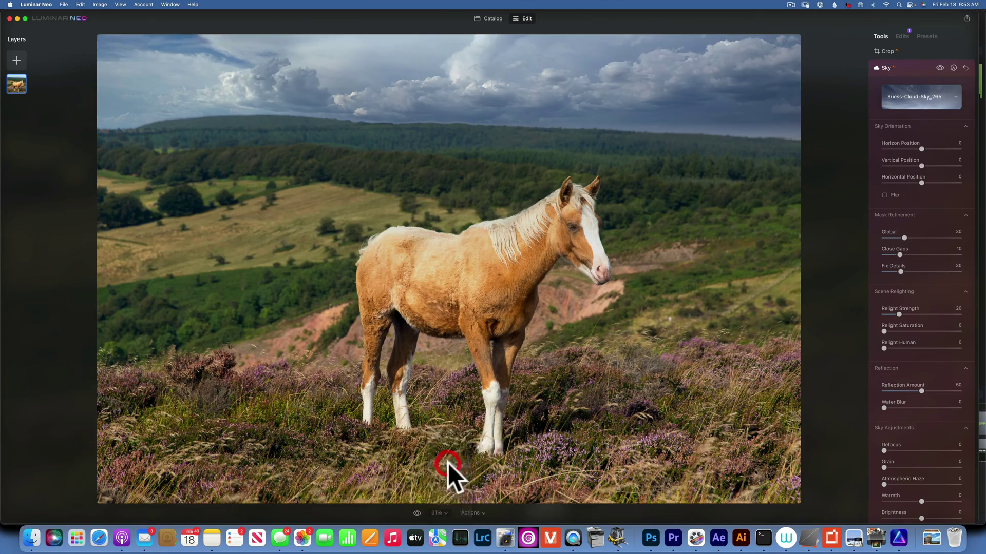
{"action": "left_click_drag", "start_coordinate": [447, 110], "coordinate": [461, 424]}
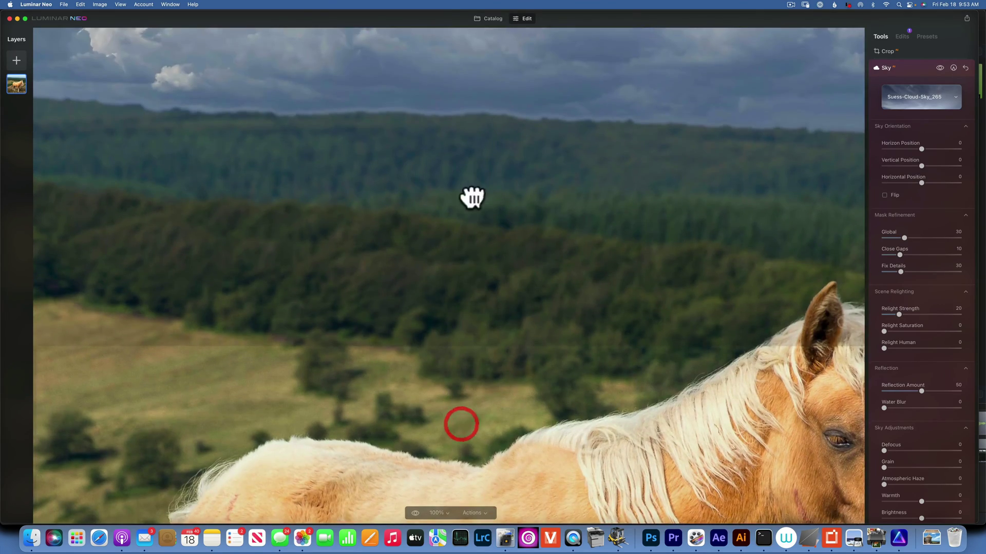
{"action": "left_click_drag", "start_coordinate": [472, 197], "coordinate": [473, 344]}
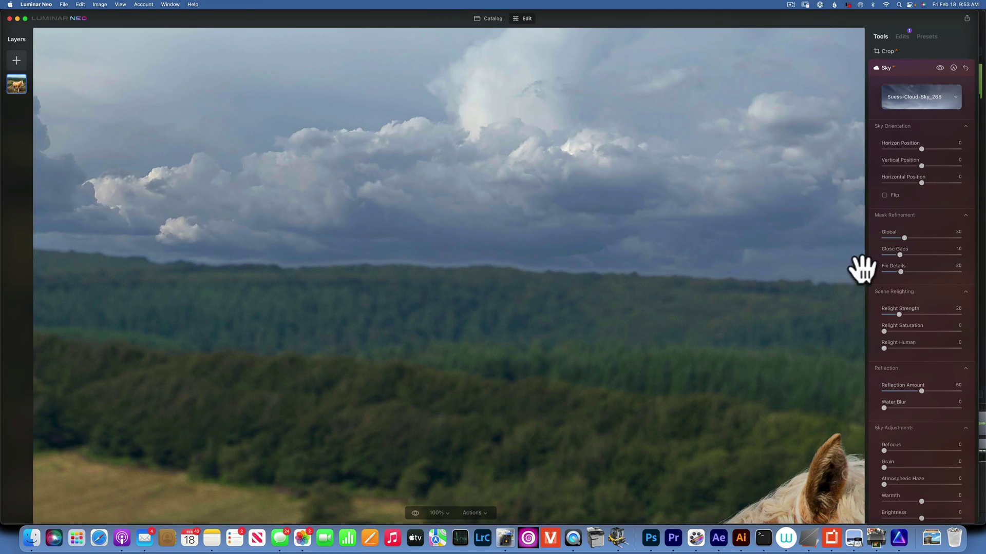
{"action": "left_click_drag", "start_coordinate": [904, 235], "coordinate": [943, 235]}
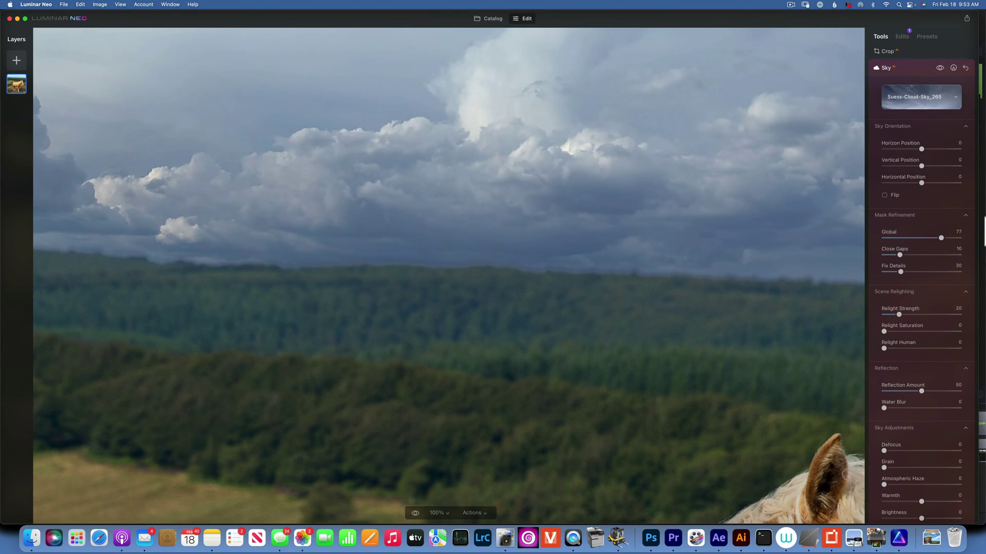
{"action": "left_click_drag", "start_coordinate": [940, 236], "coordinate": [806, 230]}
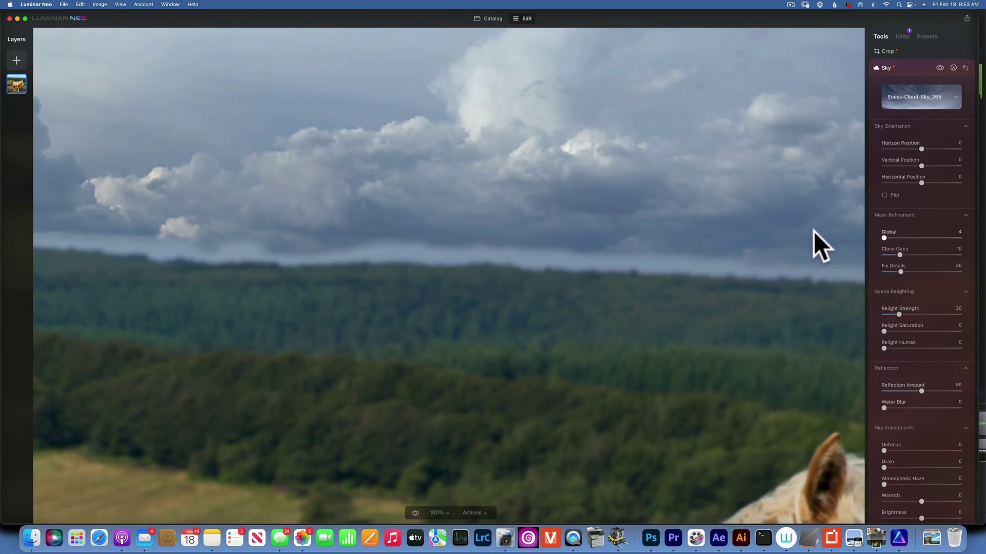
{"action": "left_click_drag", "start_coordinate": [904, 239], "coordinate": [922, 239]}
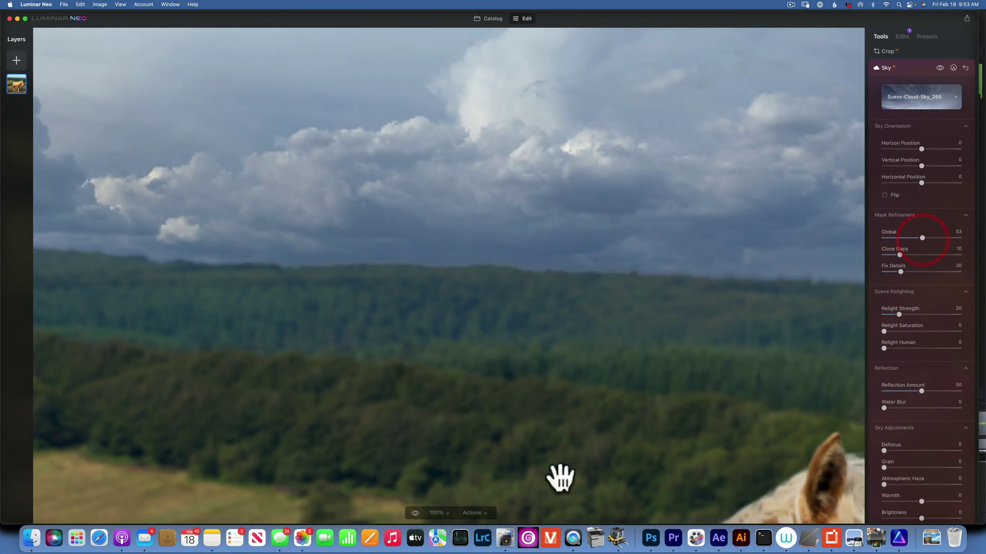
{"action": "left_click", "coordinate": [437, 513]}
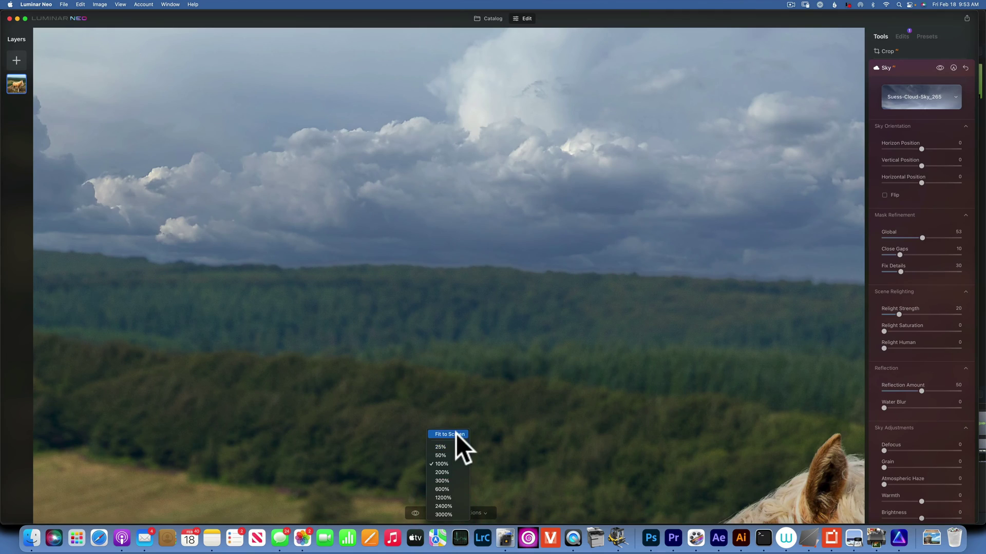
{"action": "left_click", "coordinate": [456, 434]}
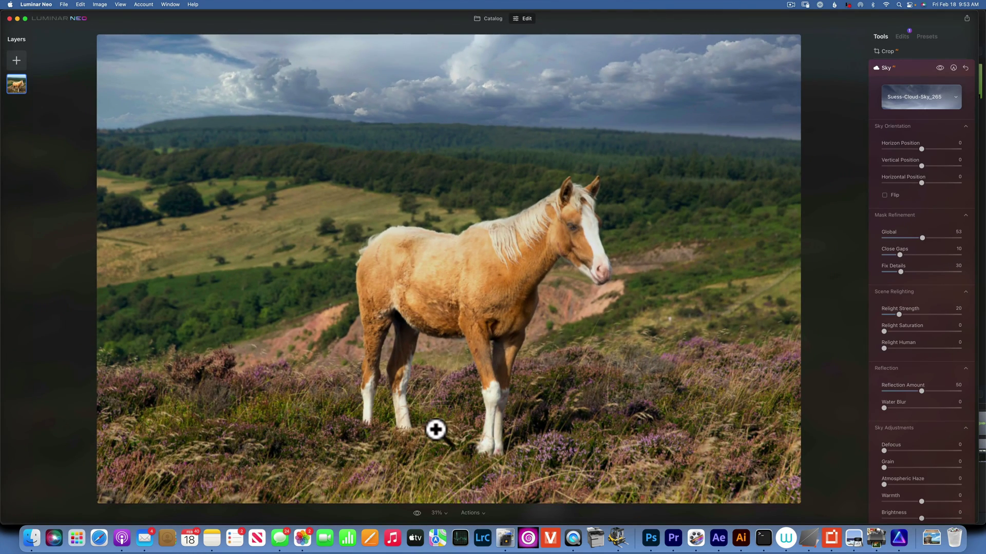
Step: Return to the catalog and open the Tokyo cityscape photo for editing
{"action": "left_click", "coordinate": [492, 17]}
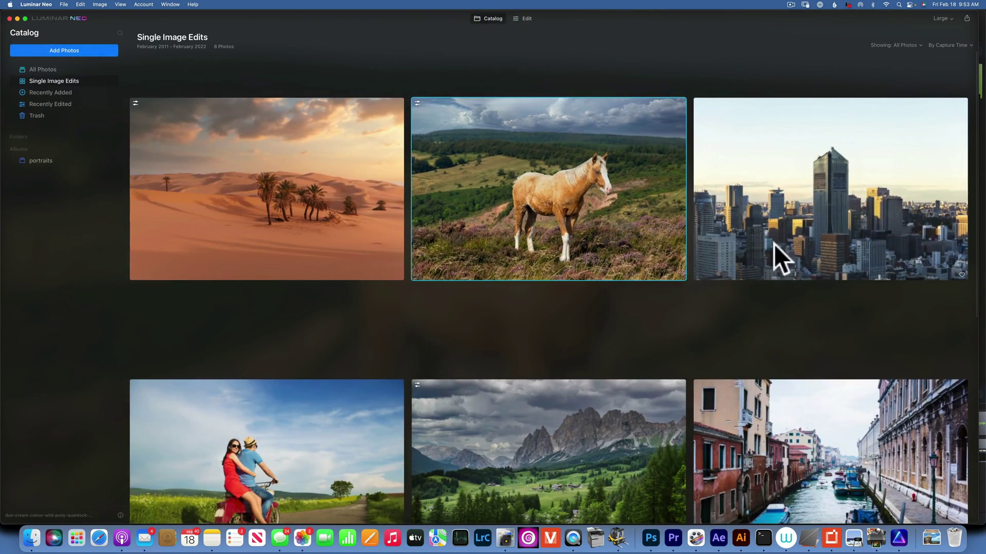
{"action": "double_click", "coordinate": [825, 204]}
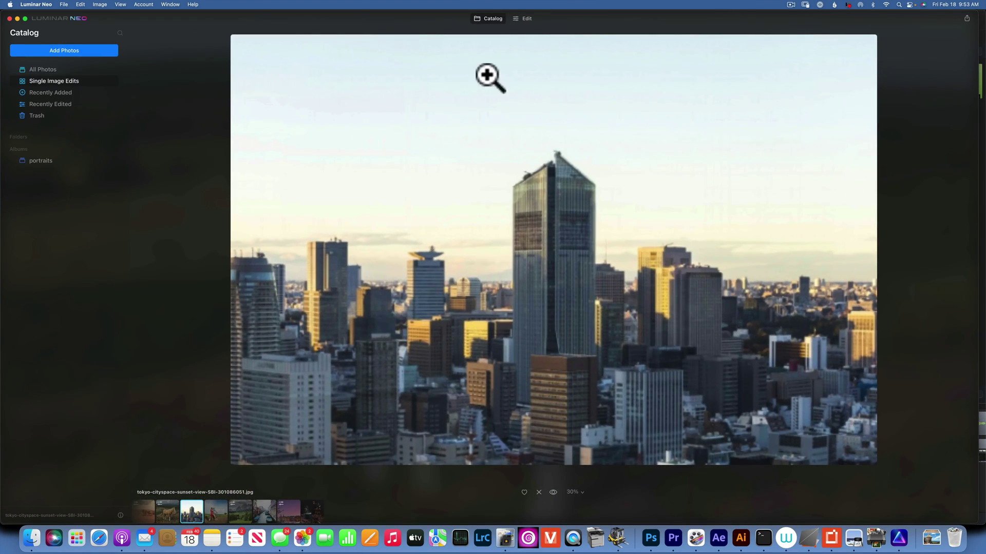
{"action": "left_click", "coordinate": [527, 18]}
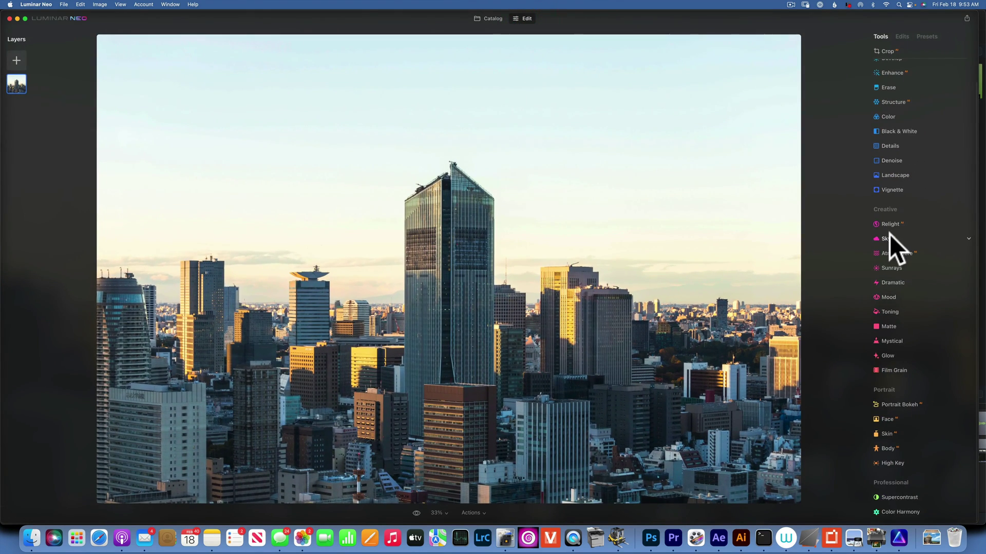
Step: Replace the Tokyo sky with the golden sunset Suess-Cloud-Sky_126
{"action": "left_click", "coordinate": [889, 238]}
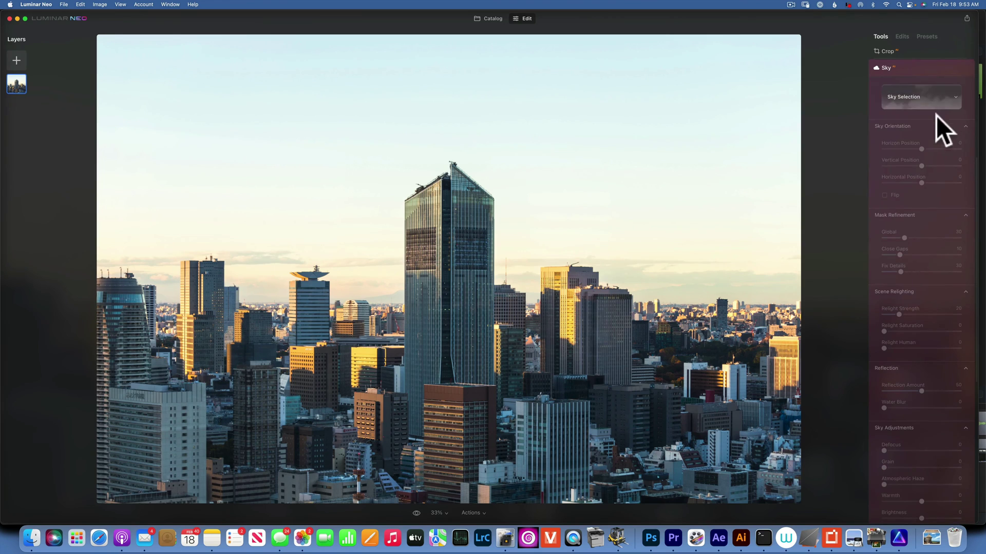
{"action": "left_click", "coordinate": [930, 100]}
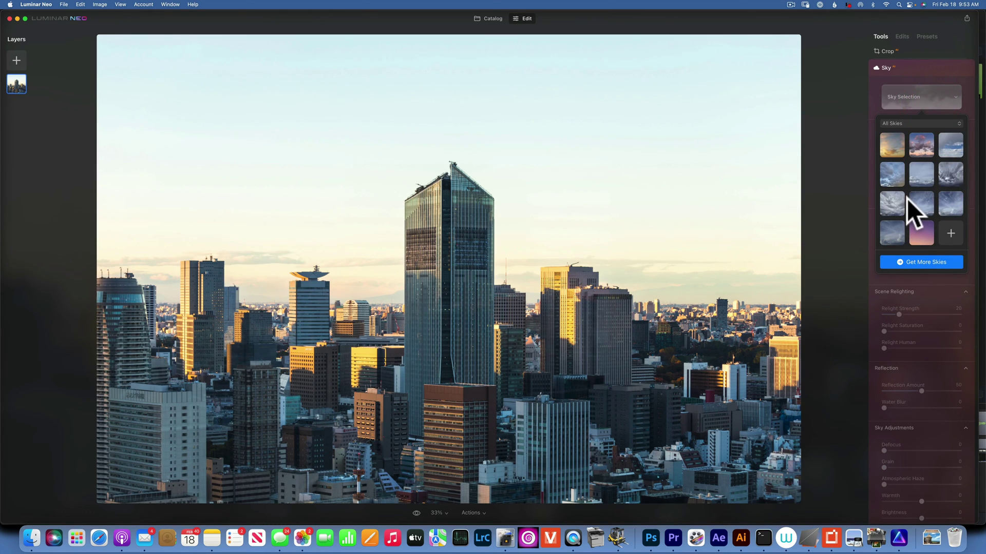
{"action": "left_click", "coordinate": [892, 139]}
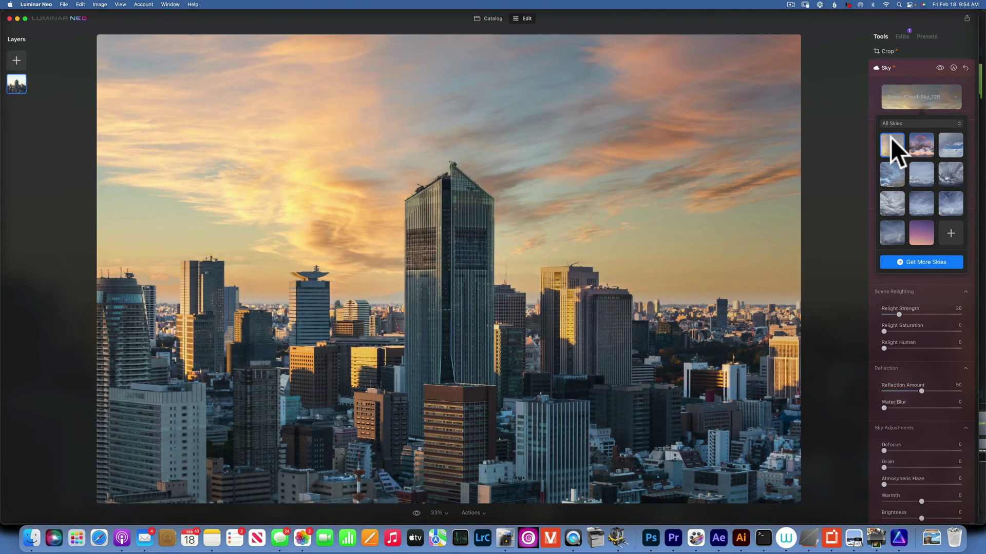
{"action": "scroll", "coordinate": [905, 175], "scroll_direction": "up", "scroll_amount": 1}
{"action": "scroll", "coordinate": [906, 176], "scroll_direction": "up", "scroll_amount": 1}
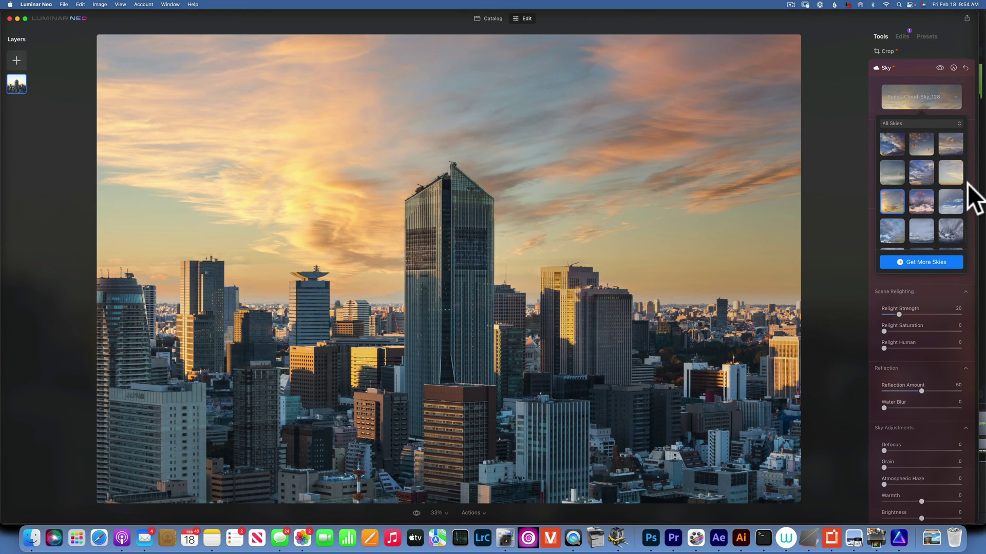
{"action": "left_click", "coordinate": [954, 173]}
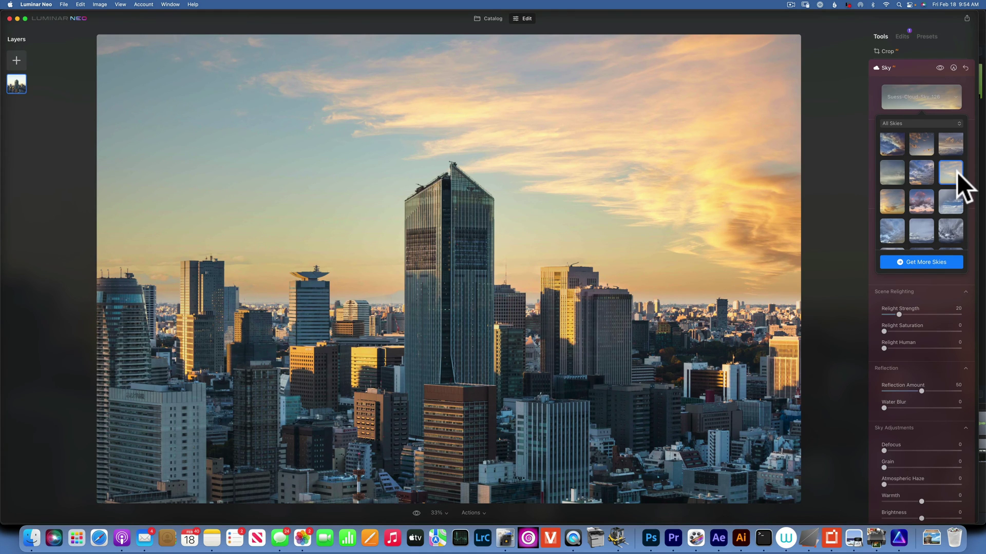
Step: Flip the Tokyo sunset sky horizontally and set Atmospheric Haze to 18, comparing with the original
{"action": "left_click", "coordinate": [978, 176]}
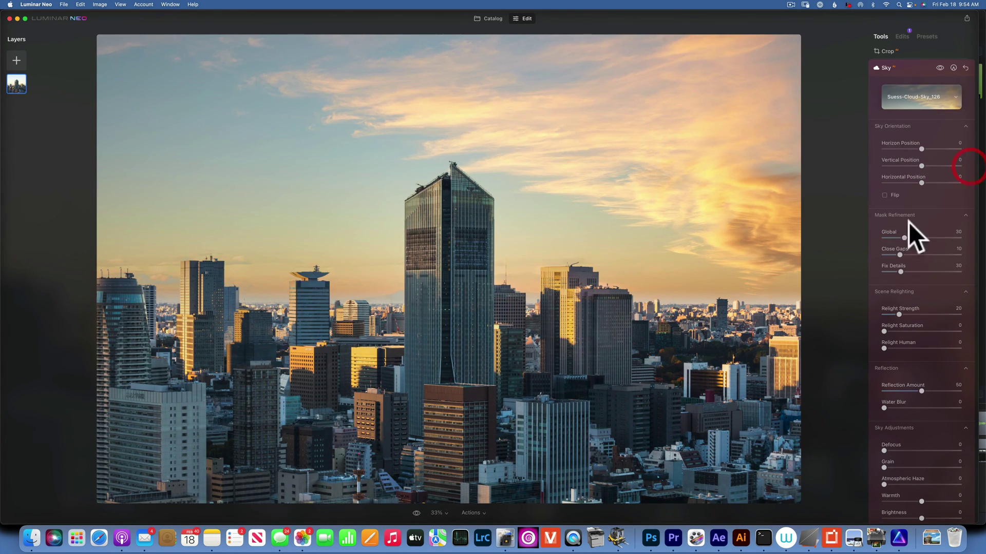
{"action": "left_click", "coordinate": [884, 195]}
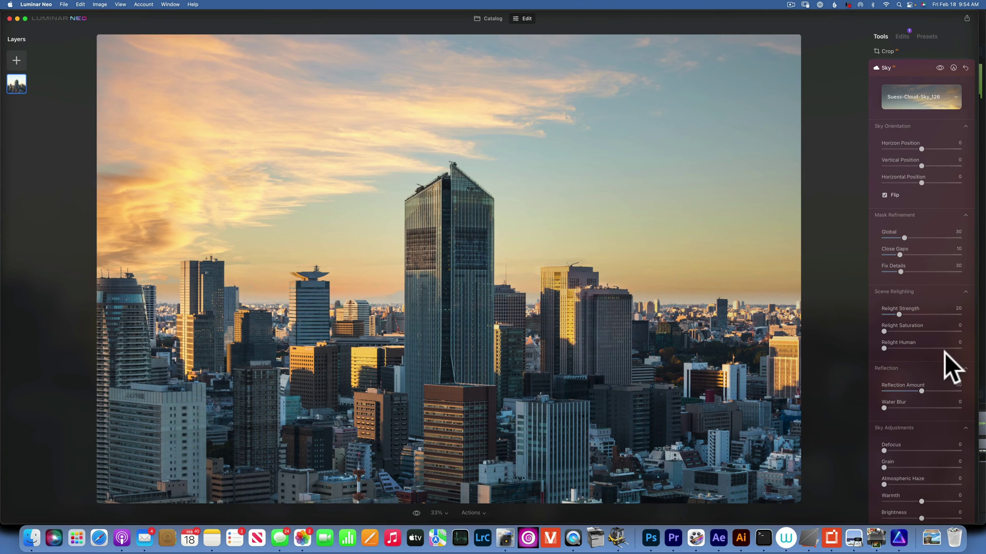
{"action": "scroll", "coordinate": [945, 352], "scroll_direction": "down", "scroll_amount": 5}
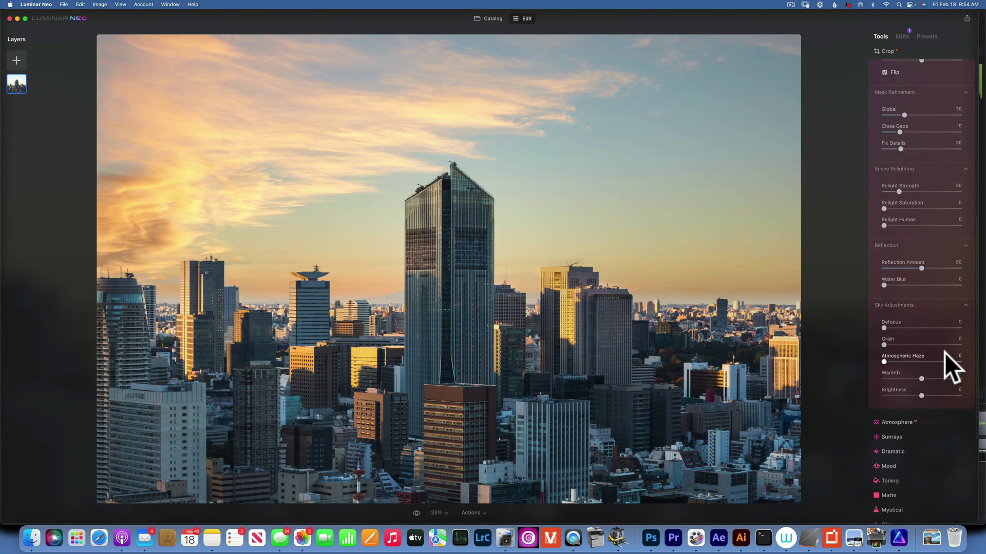
{"action": "scroll", "coordinate": [932, 401], "scroll_direction": "up", "scroll_amount": 2}
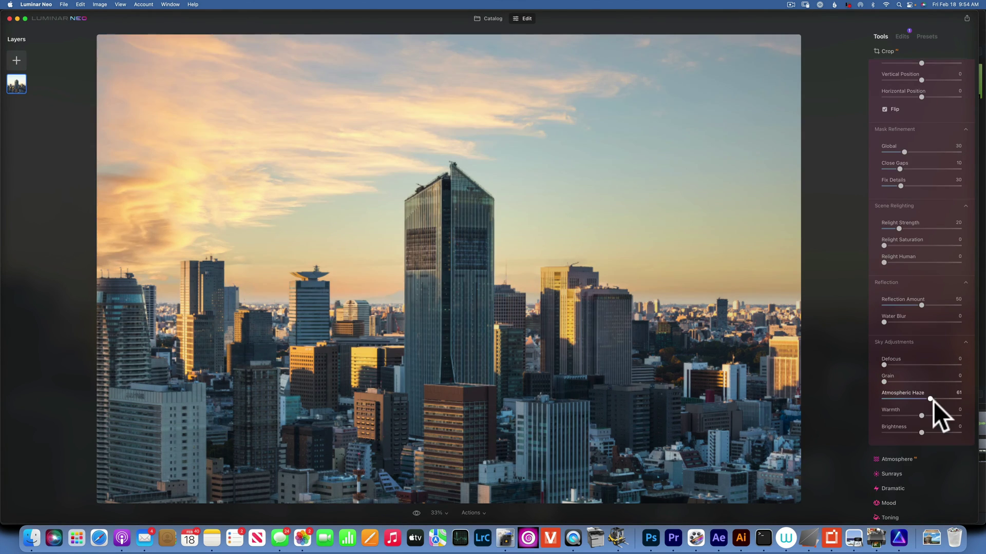
{"action": "left_click_drag", "start_coordinate": [920, 399], "coordinate": [898, 398]}
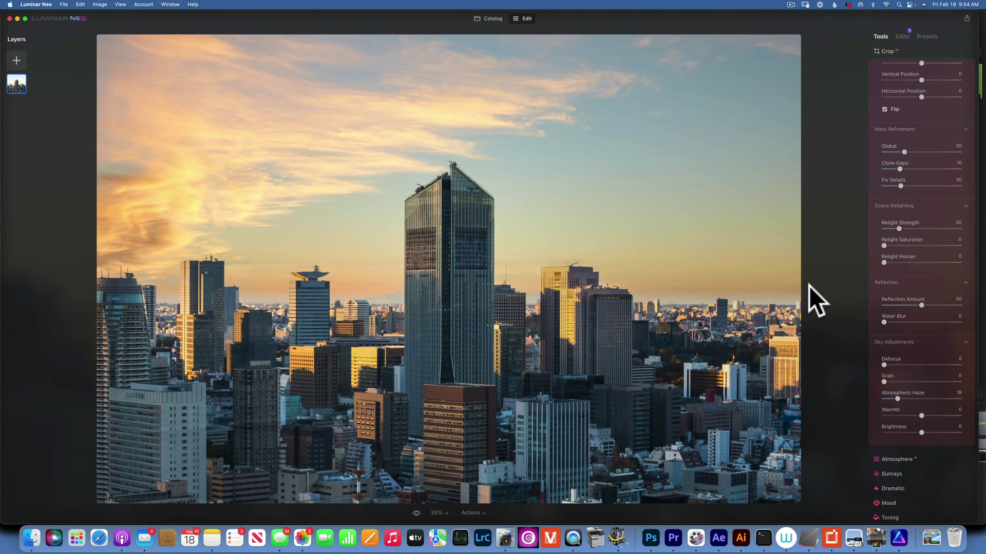
{"action": "key", "text": "backslash"}
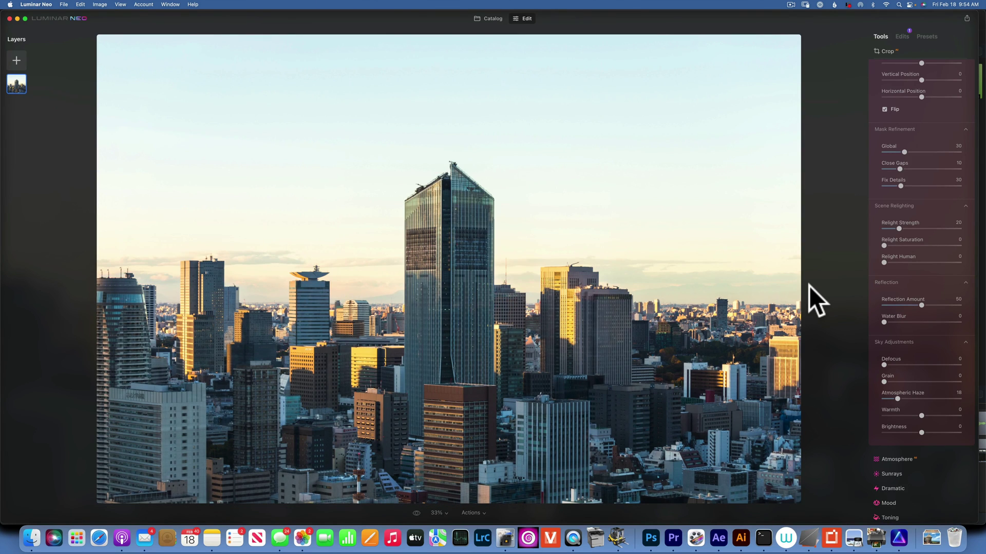
{"action": "key", "text": "backslash"}
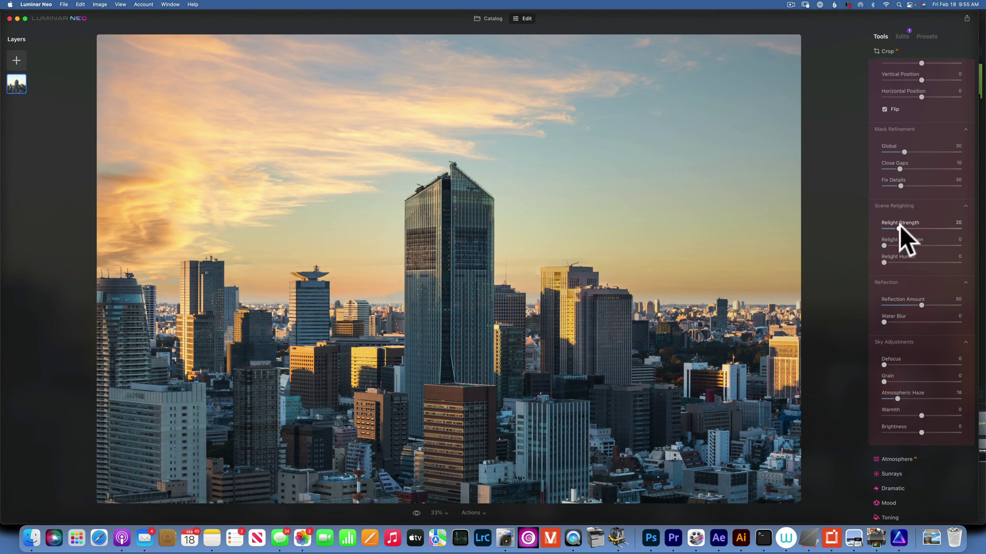
Step: Raise Relight Strength to 58
{"action": "left_click_drag", "start_coordinate": [900, 226], "coordinate": [929, 227]}
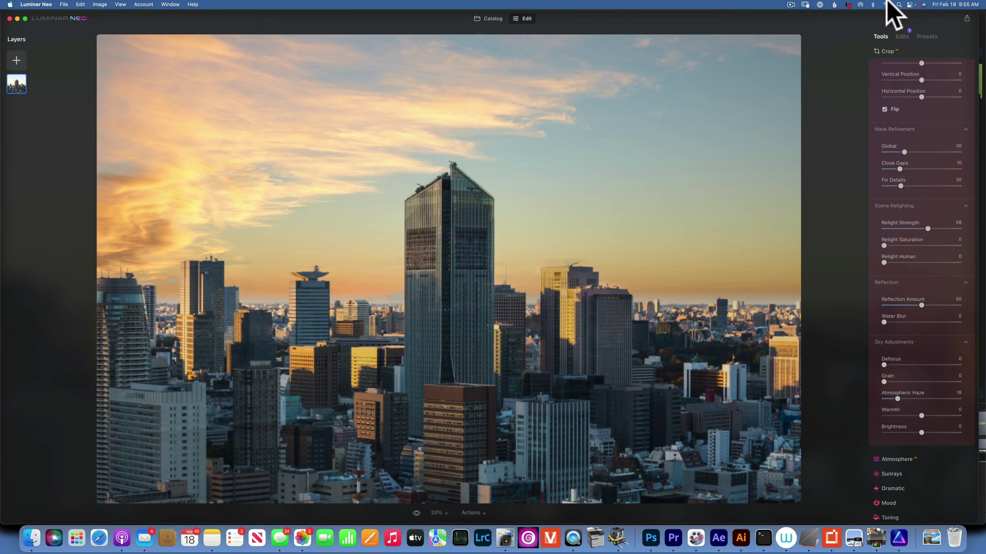
{"action": "scroll", "coordinate": [910, 234], "scroll_direction": "down", "scroll_amount": 3}
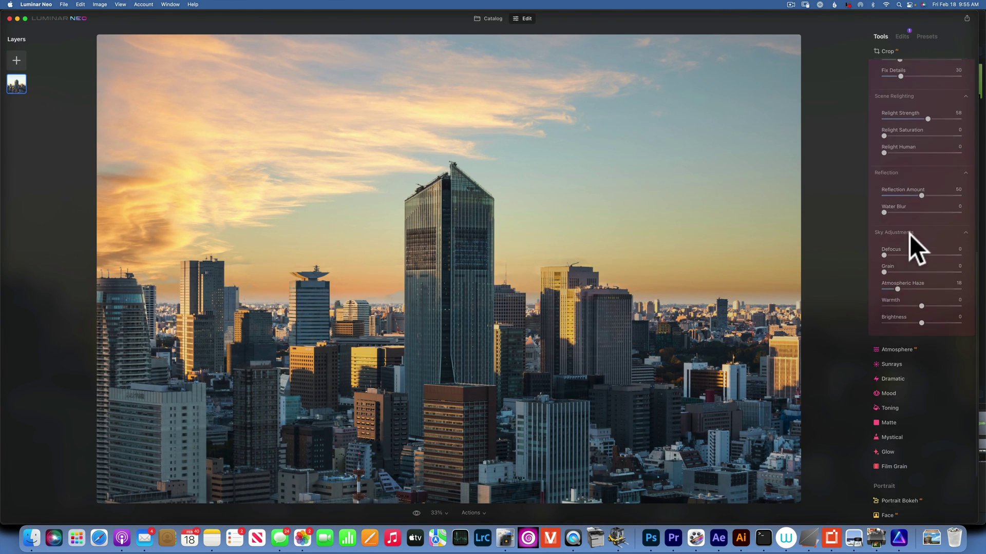
{"action": "scroll", "coordinate": [897, 386], "scroll_direction": "up", "scroll_amount": 10}
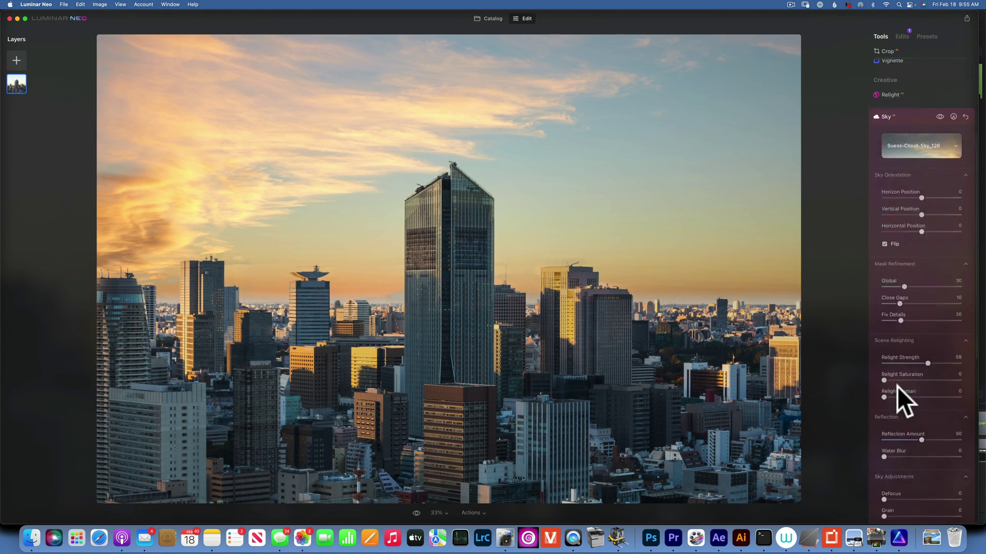
Step: Set Enhance Accent to 22 on the Tokyo photo, compare with the original, and return to the Catalog
{"action": "left_click", "coordinate": [888, 93]}
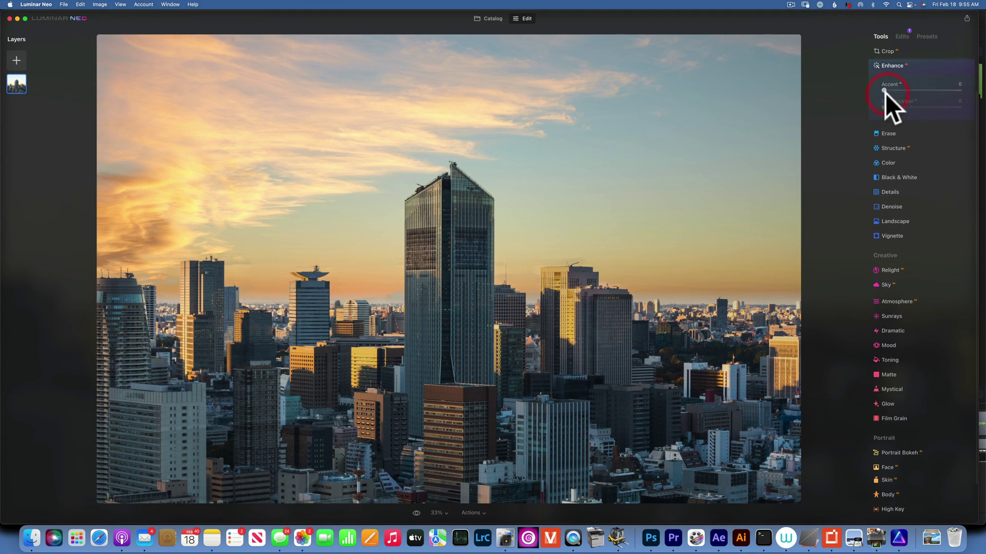
{"action": "left_click_drag", "start_coordinate": [883, 92], "coordinate": [903, 92]}
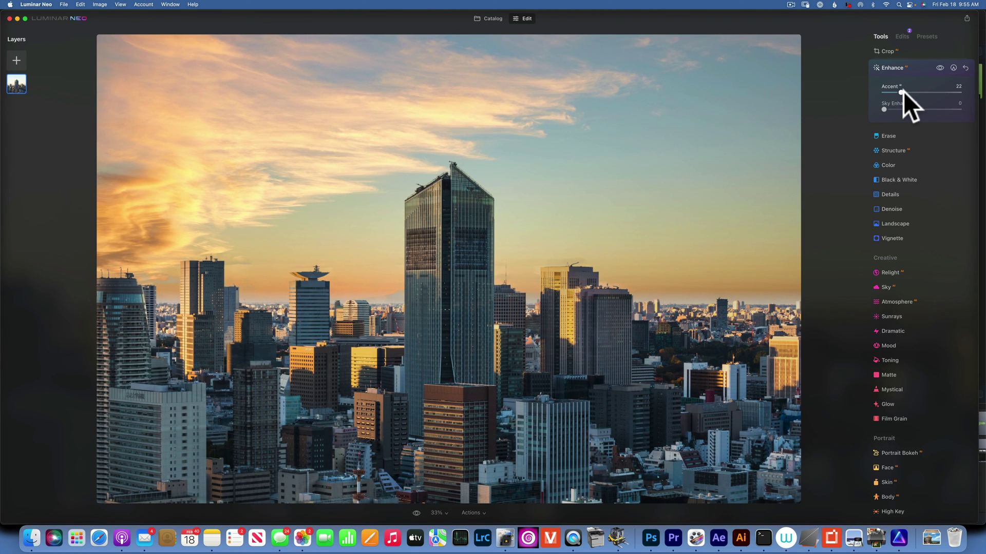
{"action": "key", "text": "backslash"}
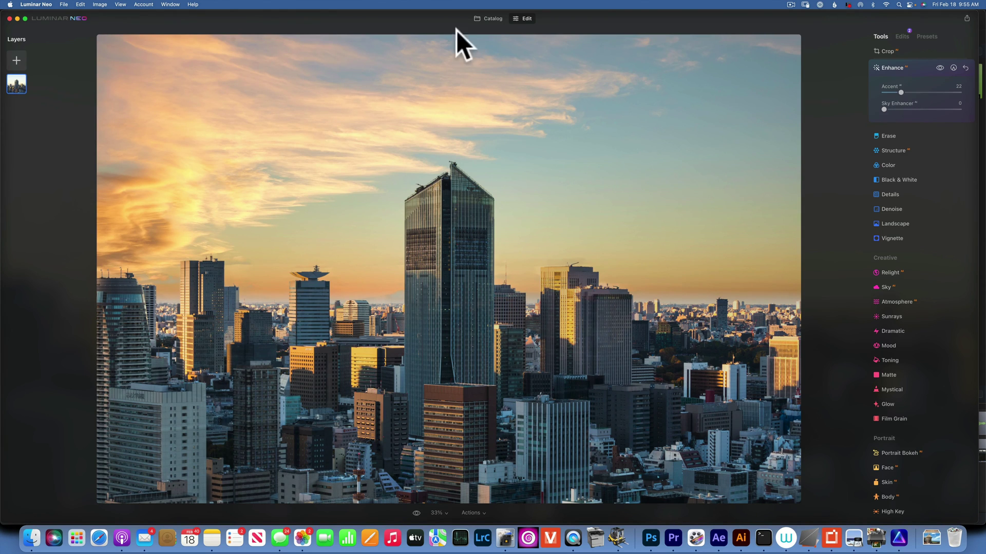
{"action": "left_click", "coordinate": [489, 19]}
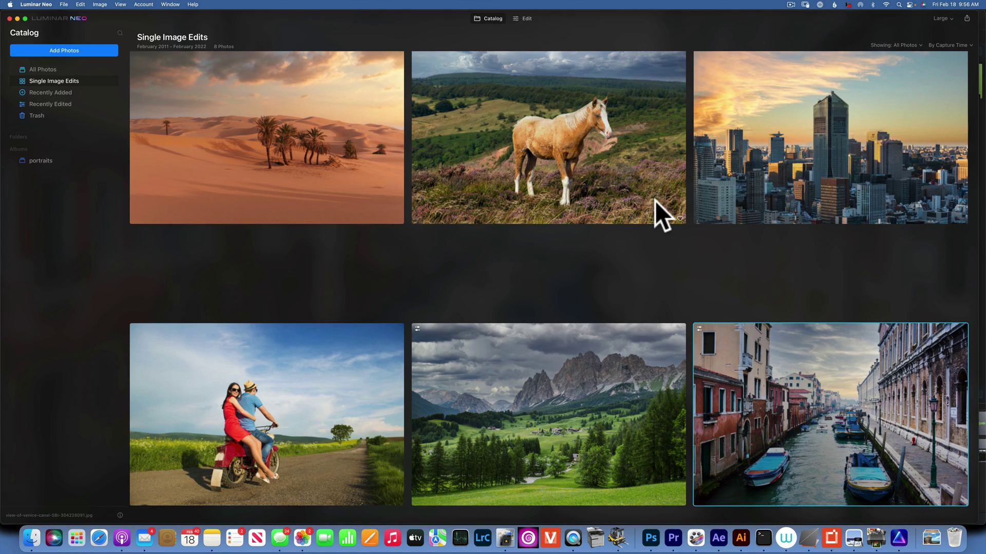